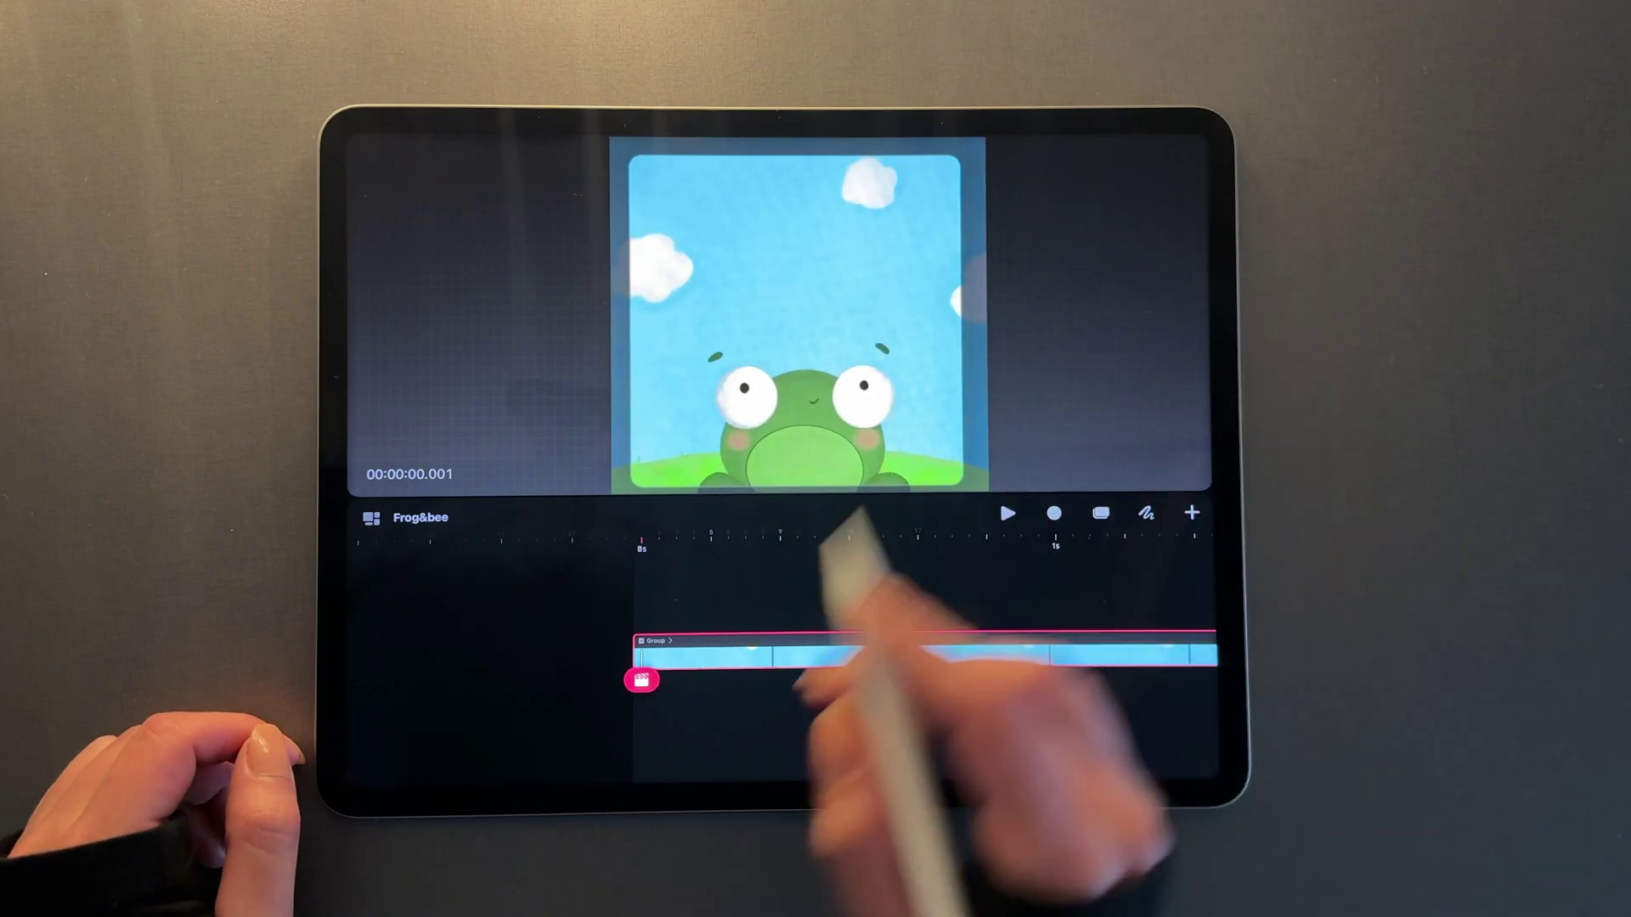
Expand the group, undo an accidental scene move, and set the playhead at the one-second mark.
click(721, 656)
click(687, 689)
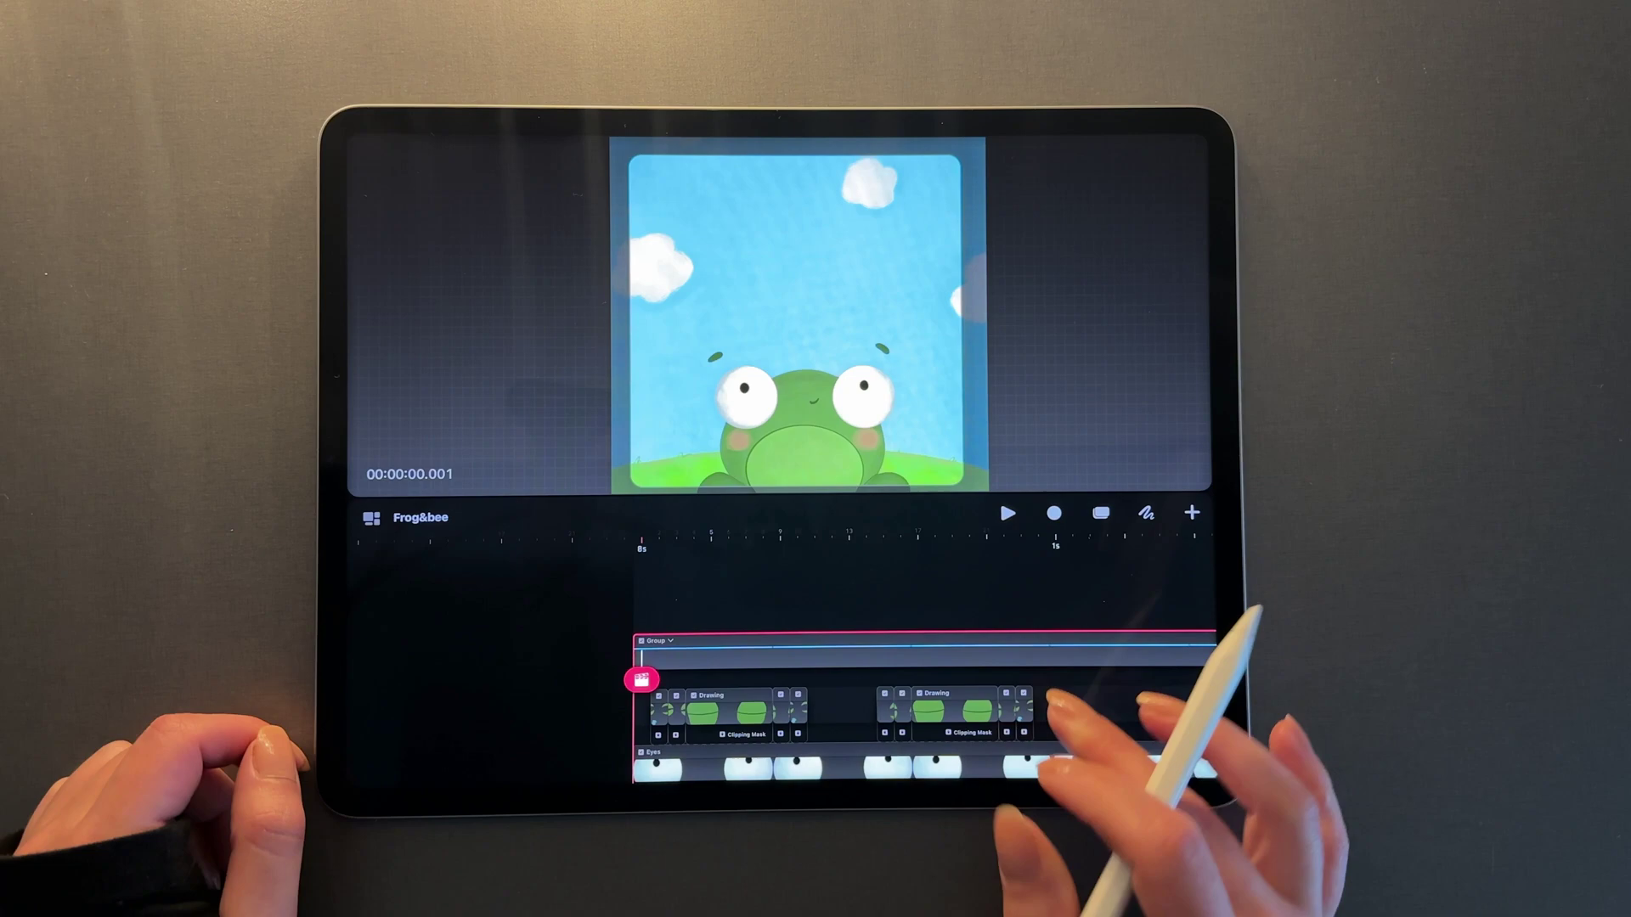
scroll(1084, 751, down, 5)
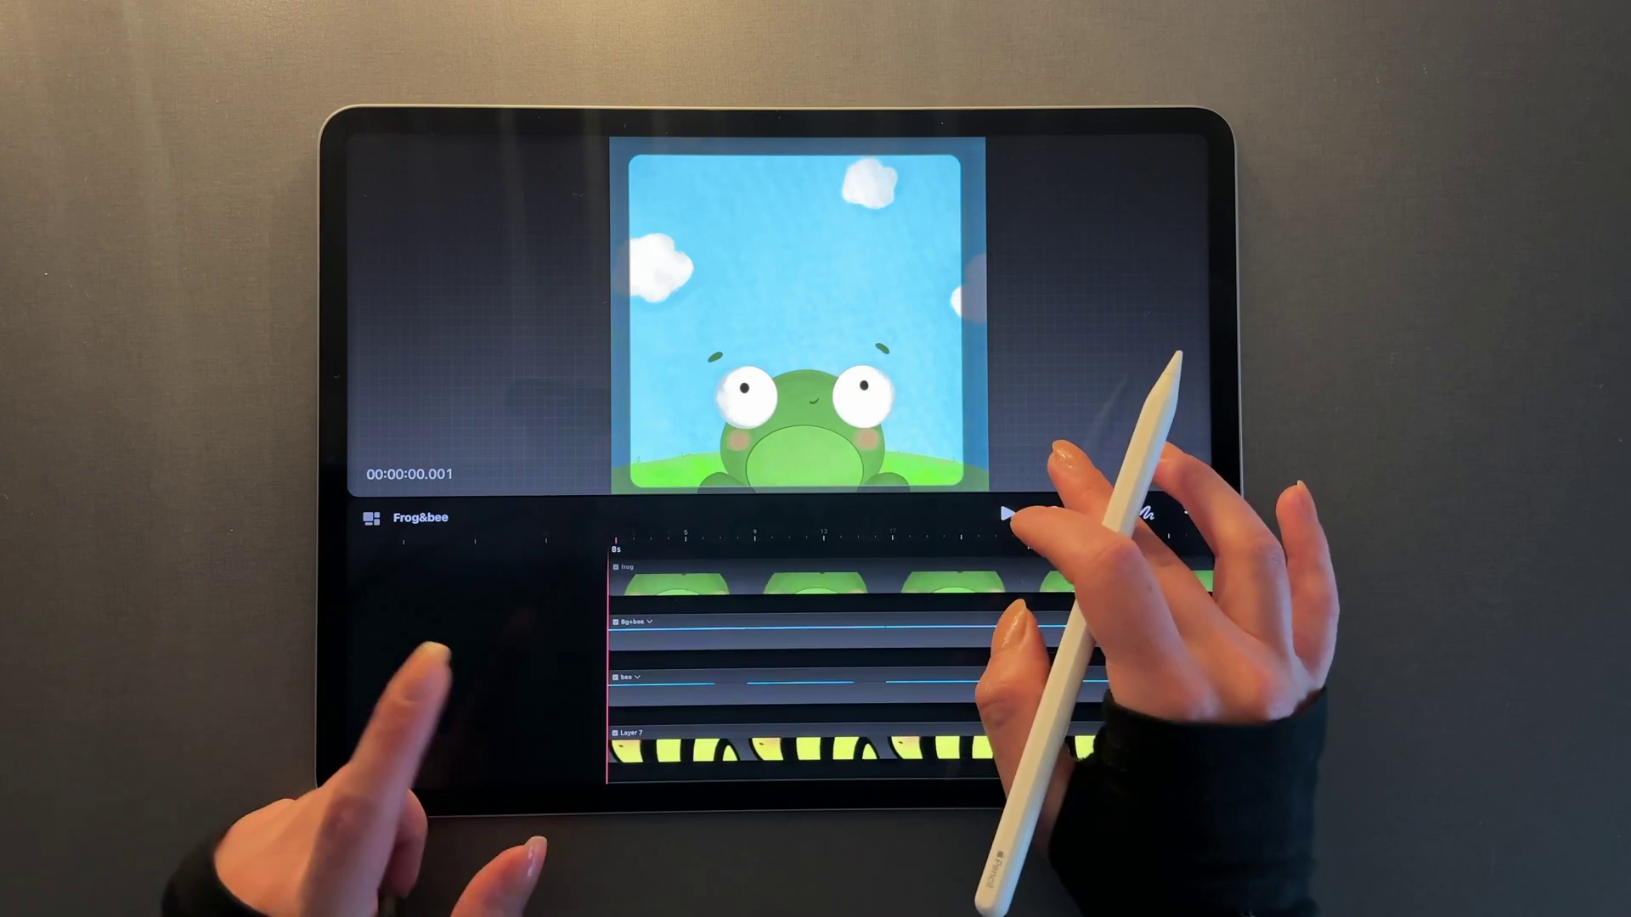
drag(1019, 637, 714, 688)
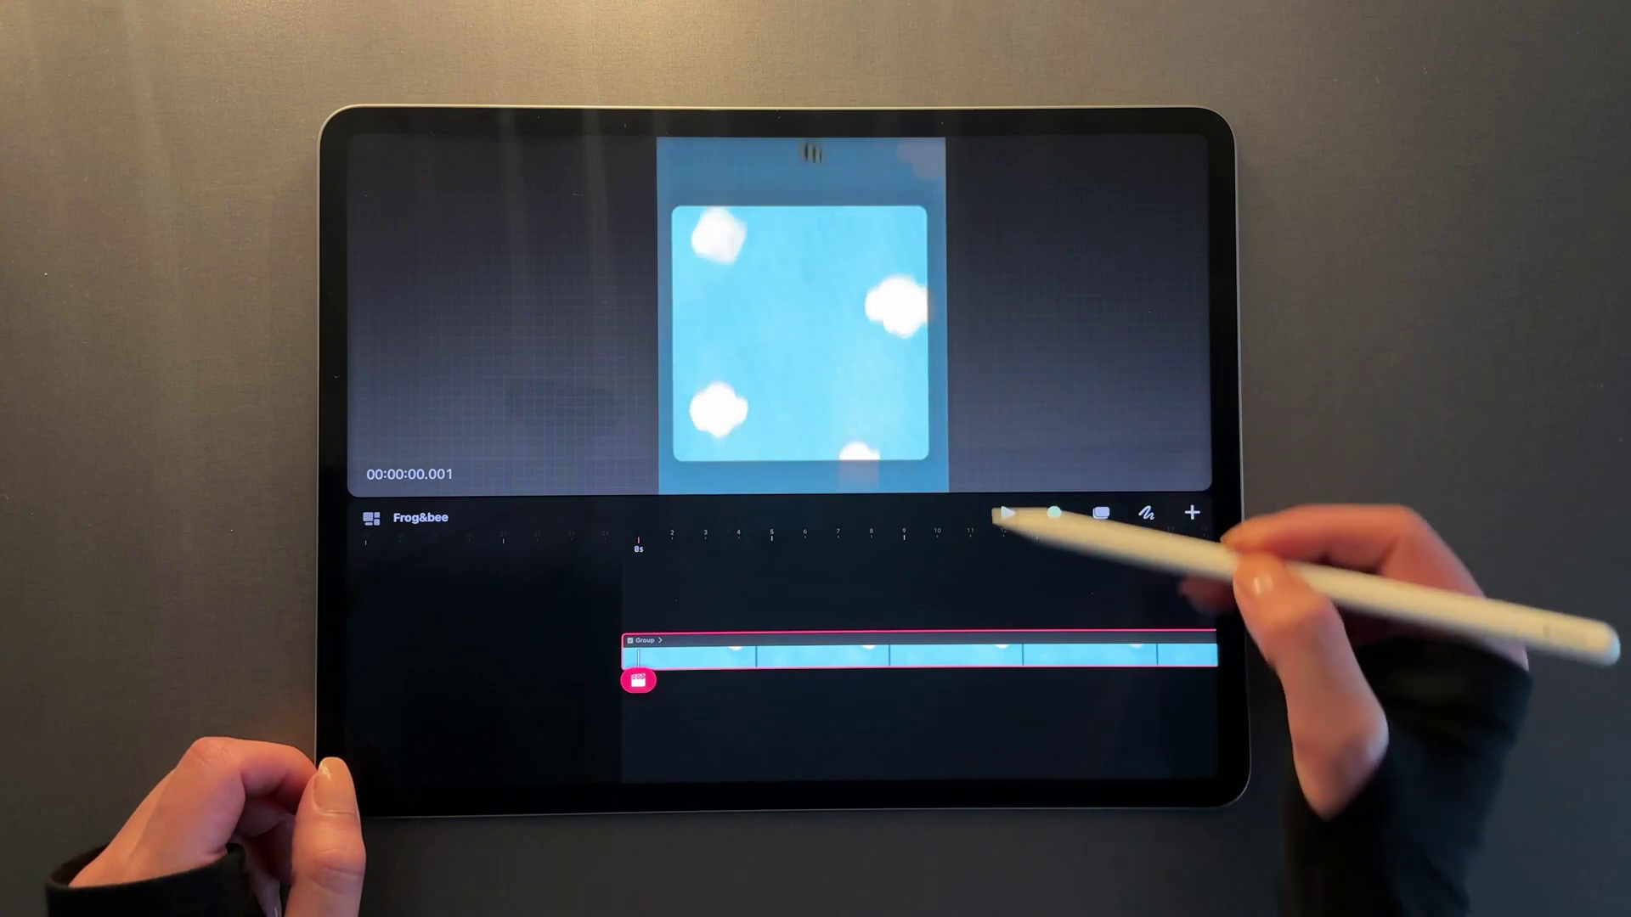
key(ctrl+z)
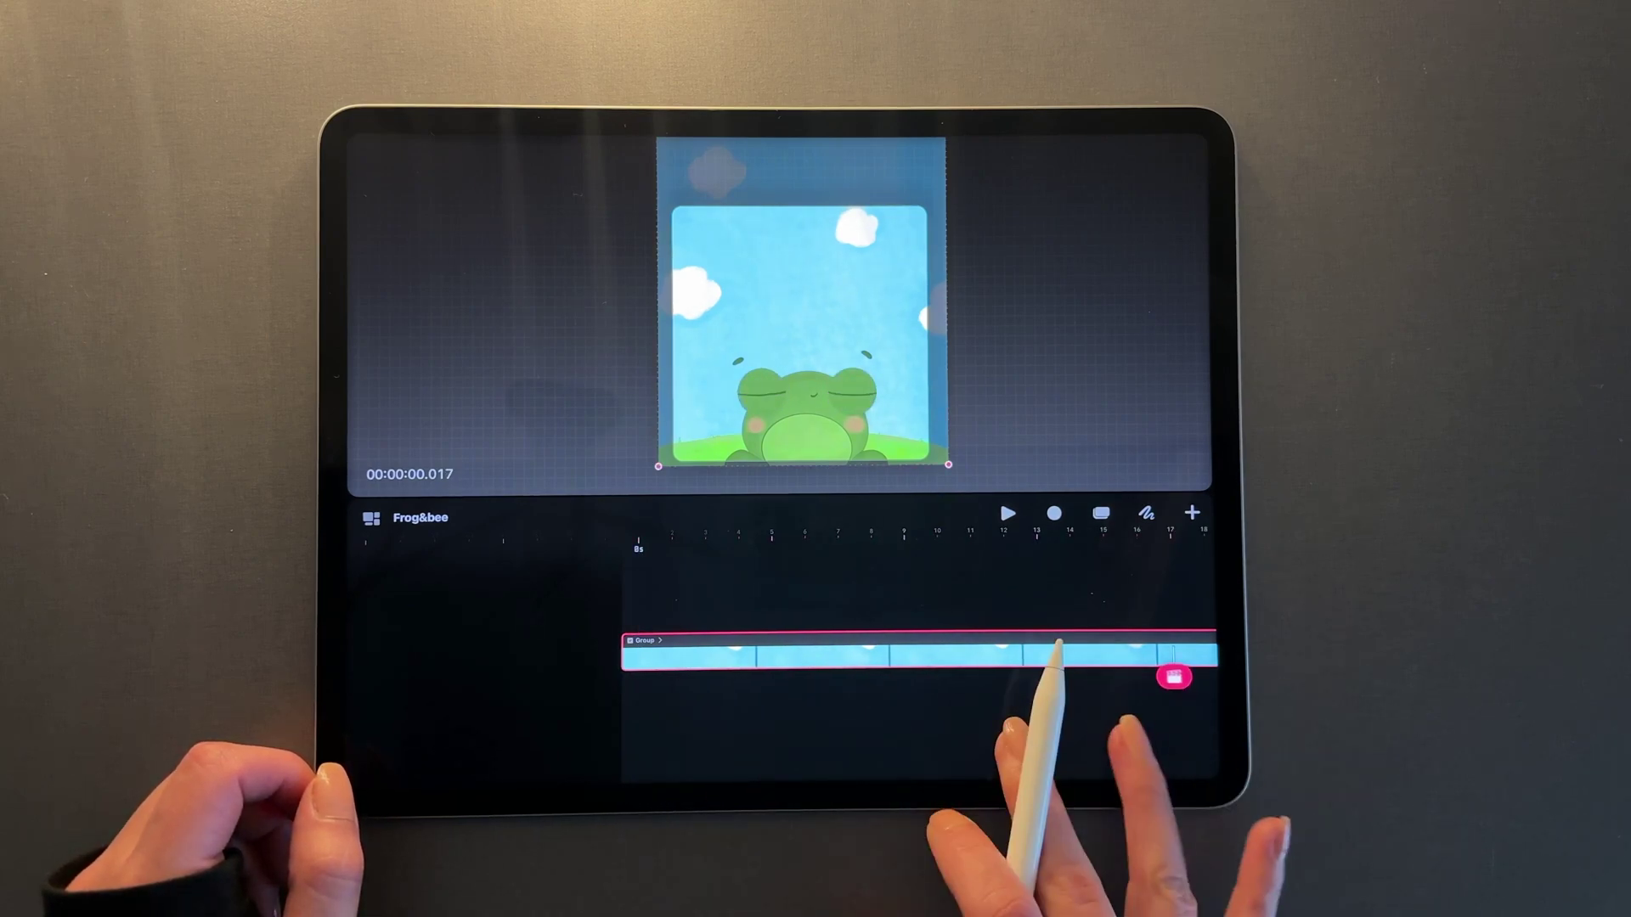
drag(807, 713, 965, 713)
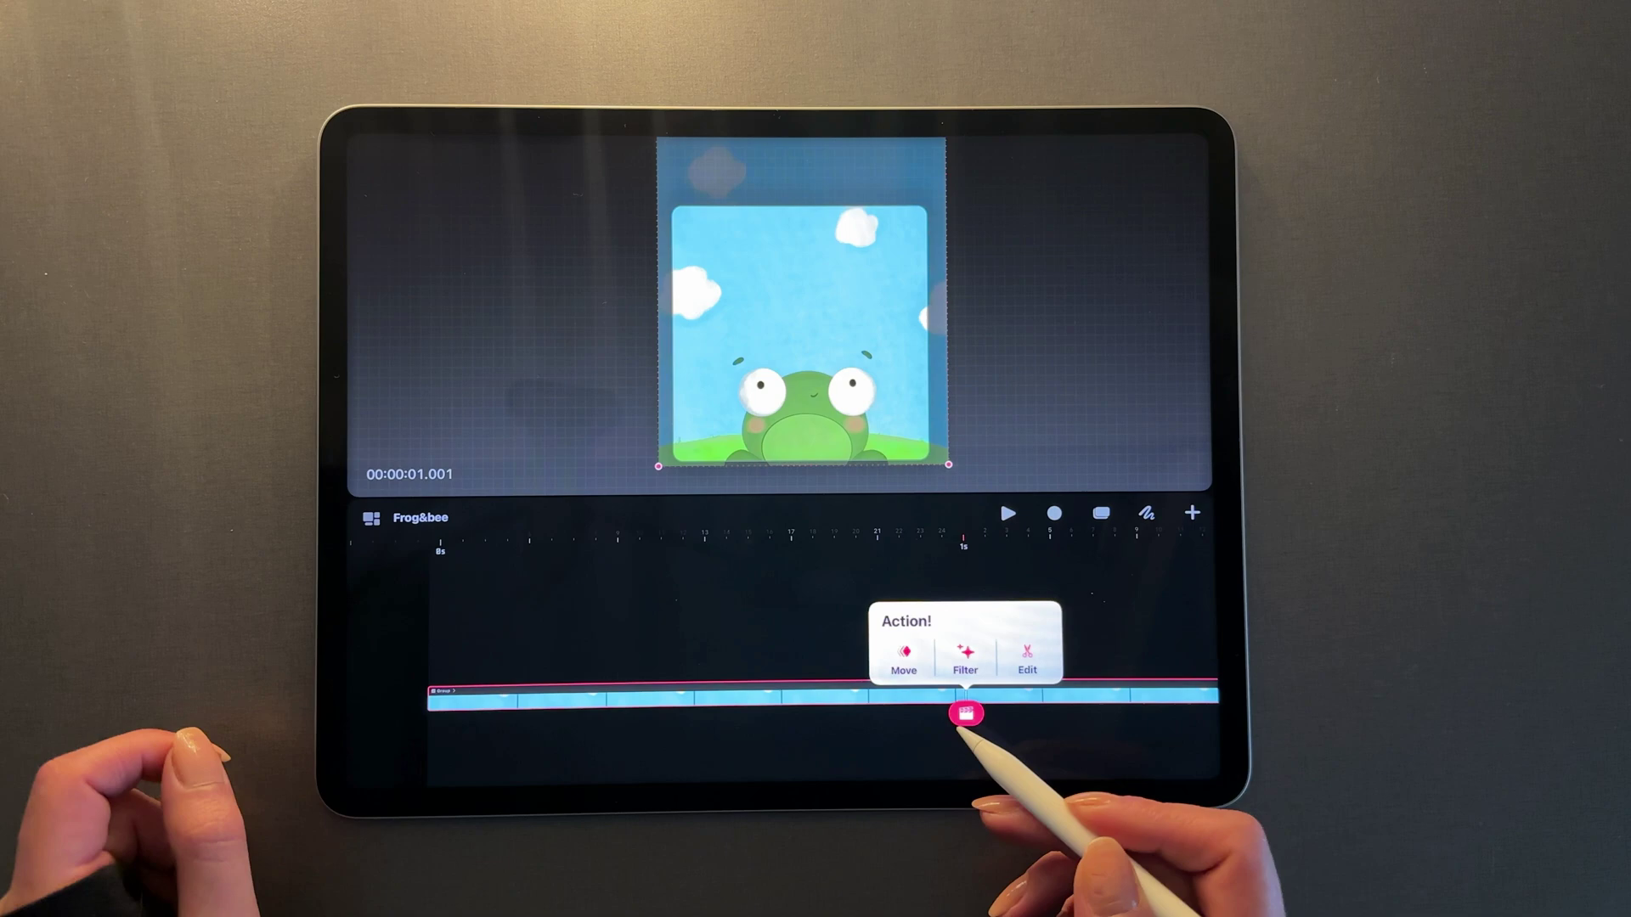
Add a Move > Move and Scale keyframe on the group at one second and move the playhead later.
click(905, 657)
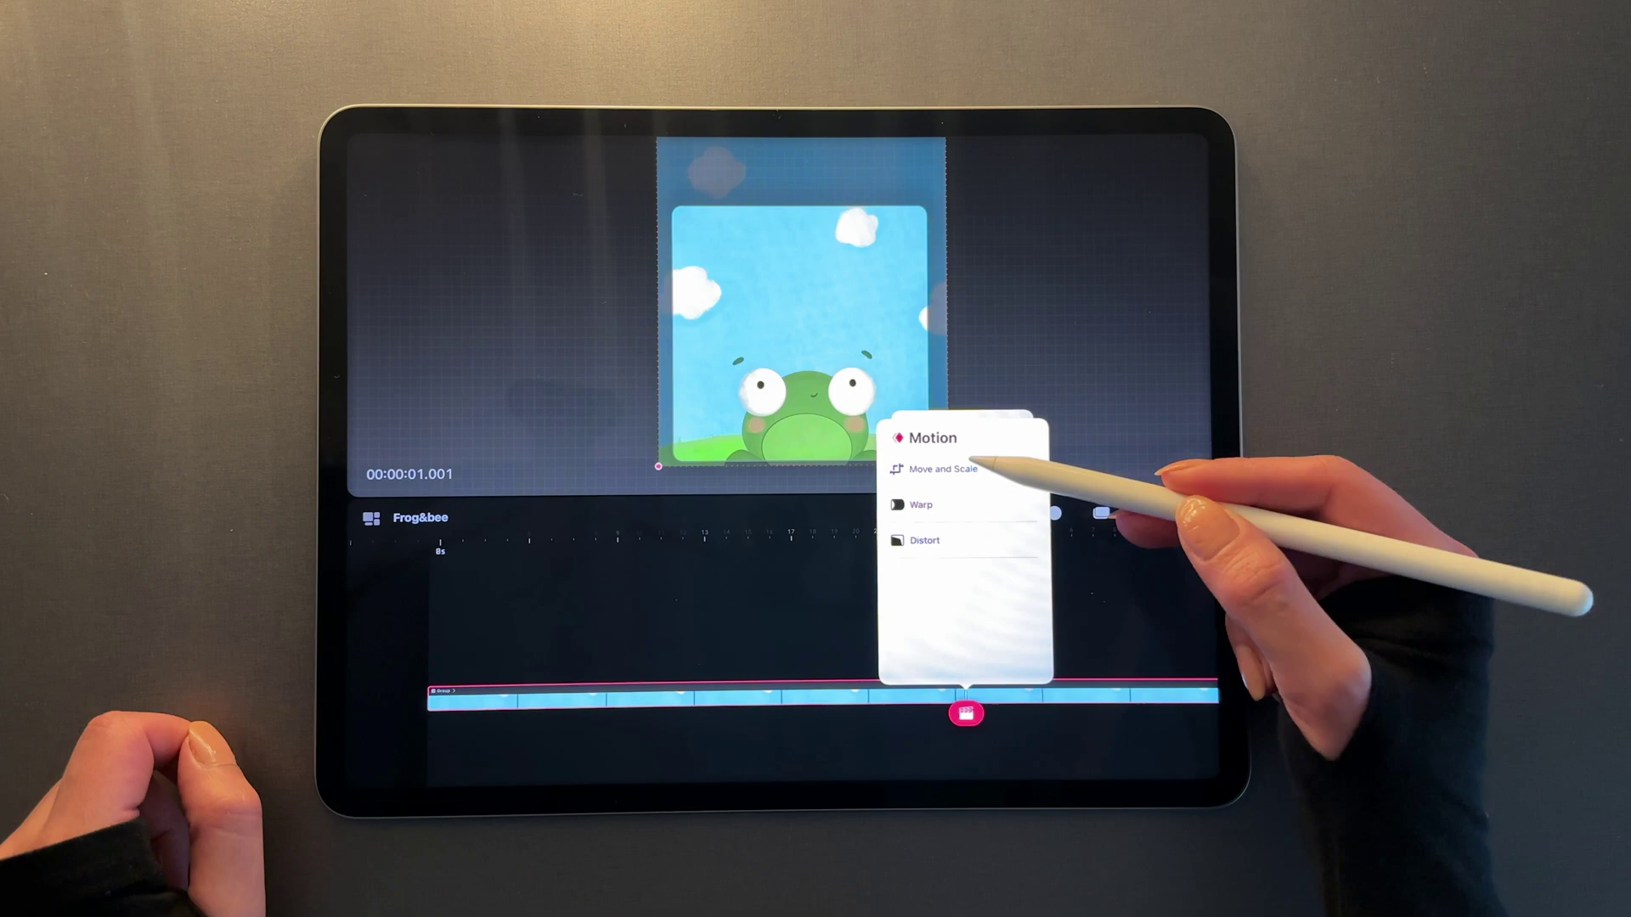
click(982, 468)
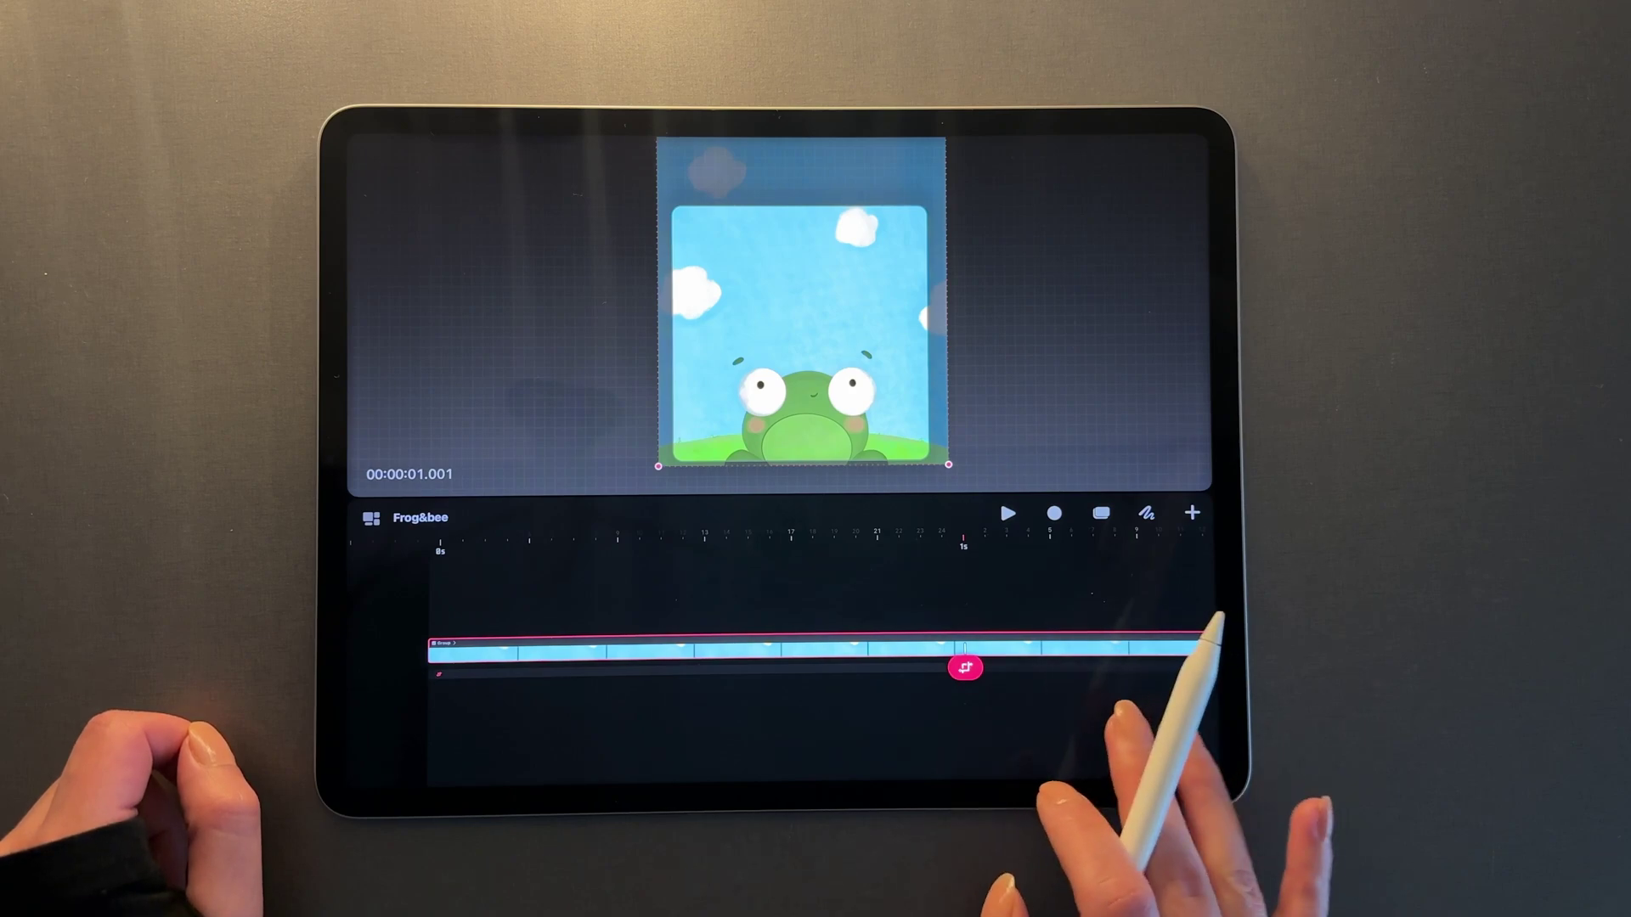
drag(1191, 625, 720, 668)
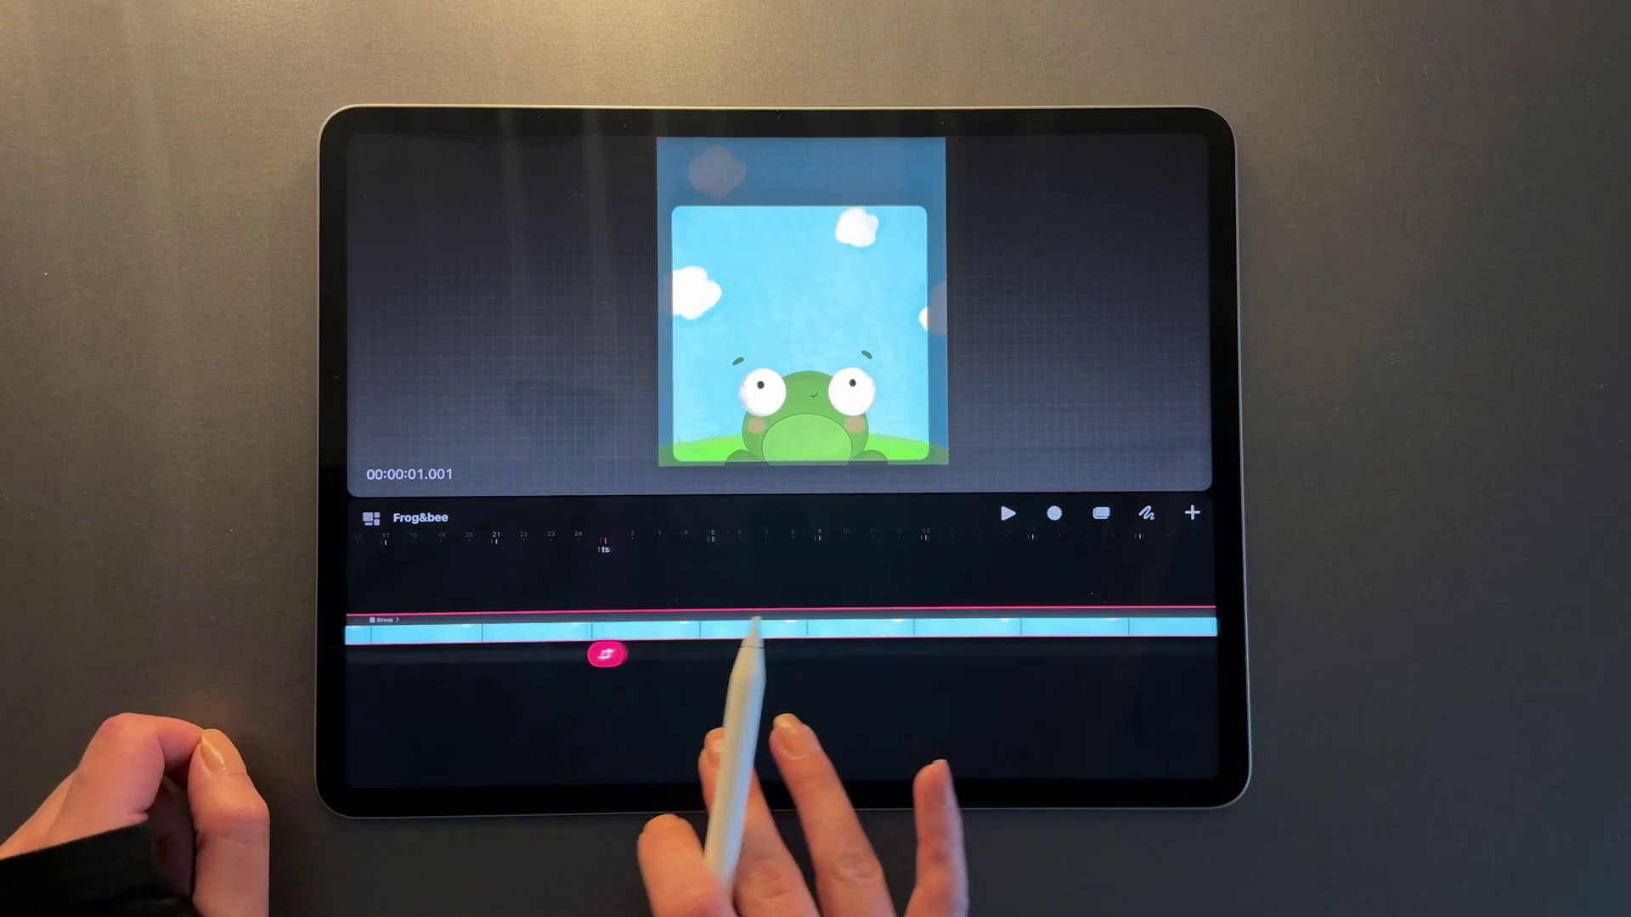
click(864, 674)
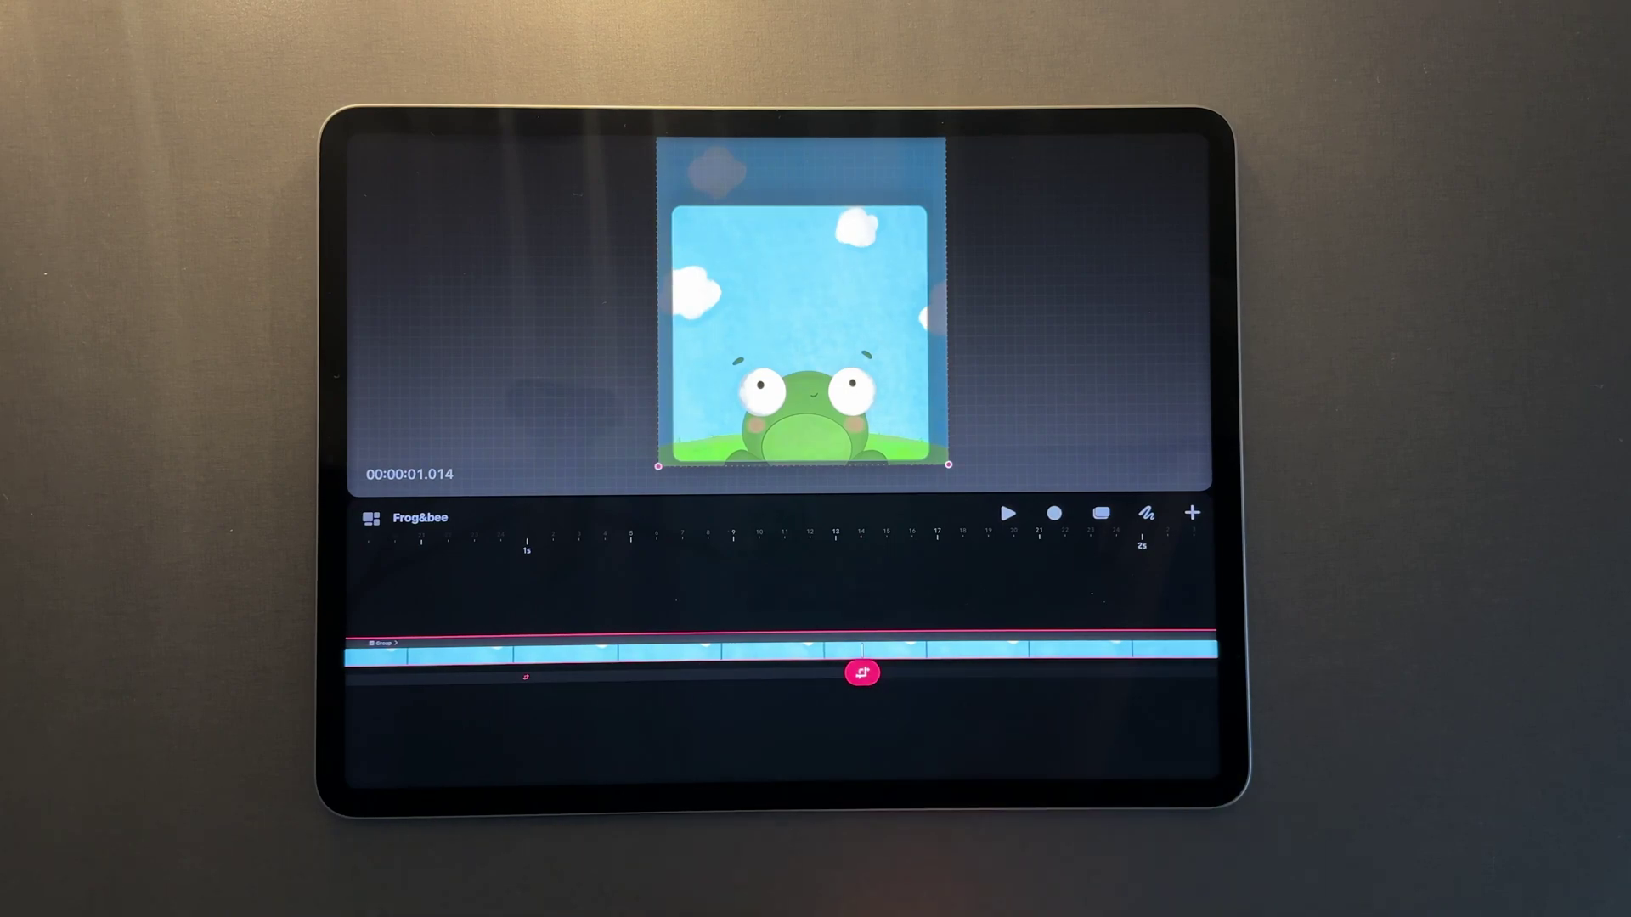
click(1146, 299)
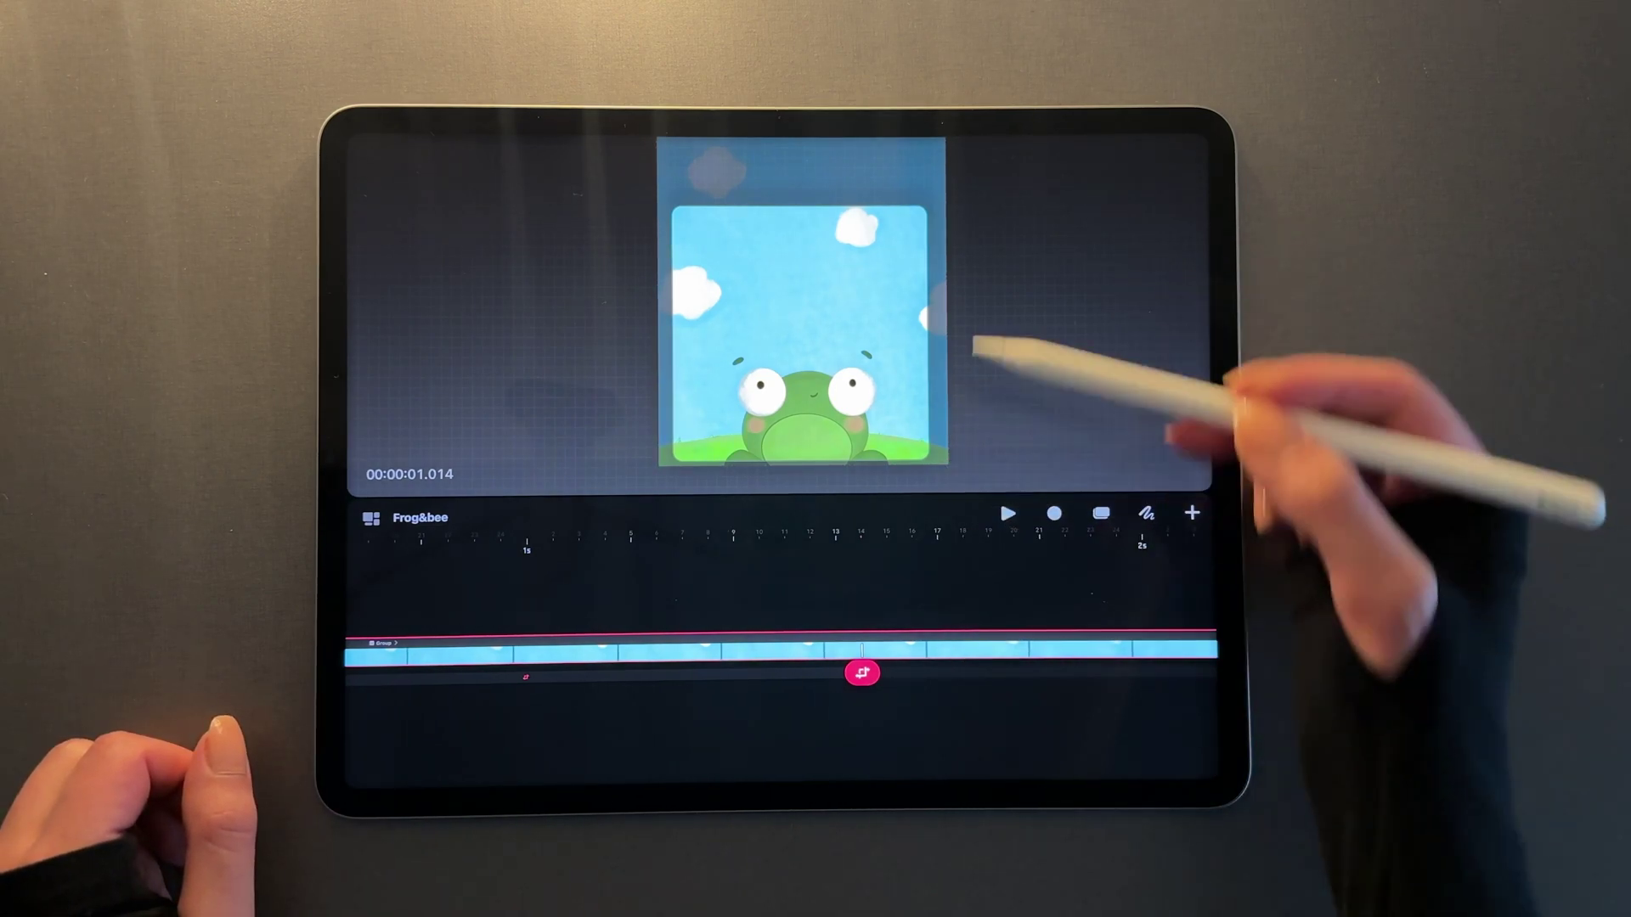
Pan the stage up to frame the bee and reposition the resulting keyframe on the timeline.
drag(939, 226, 939, 262)
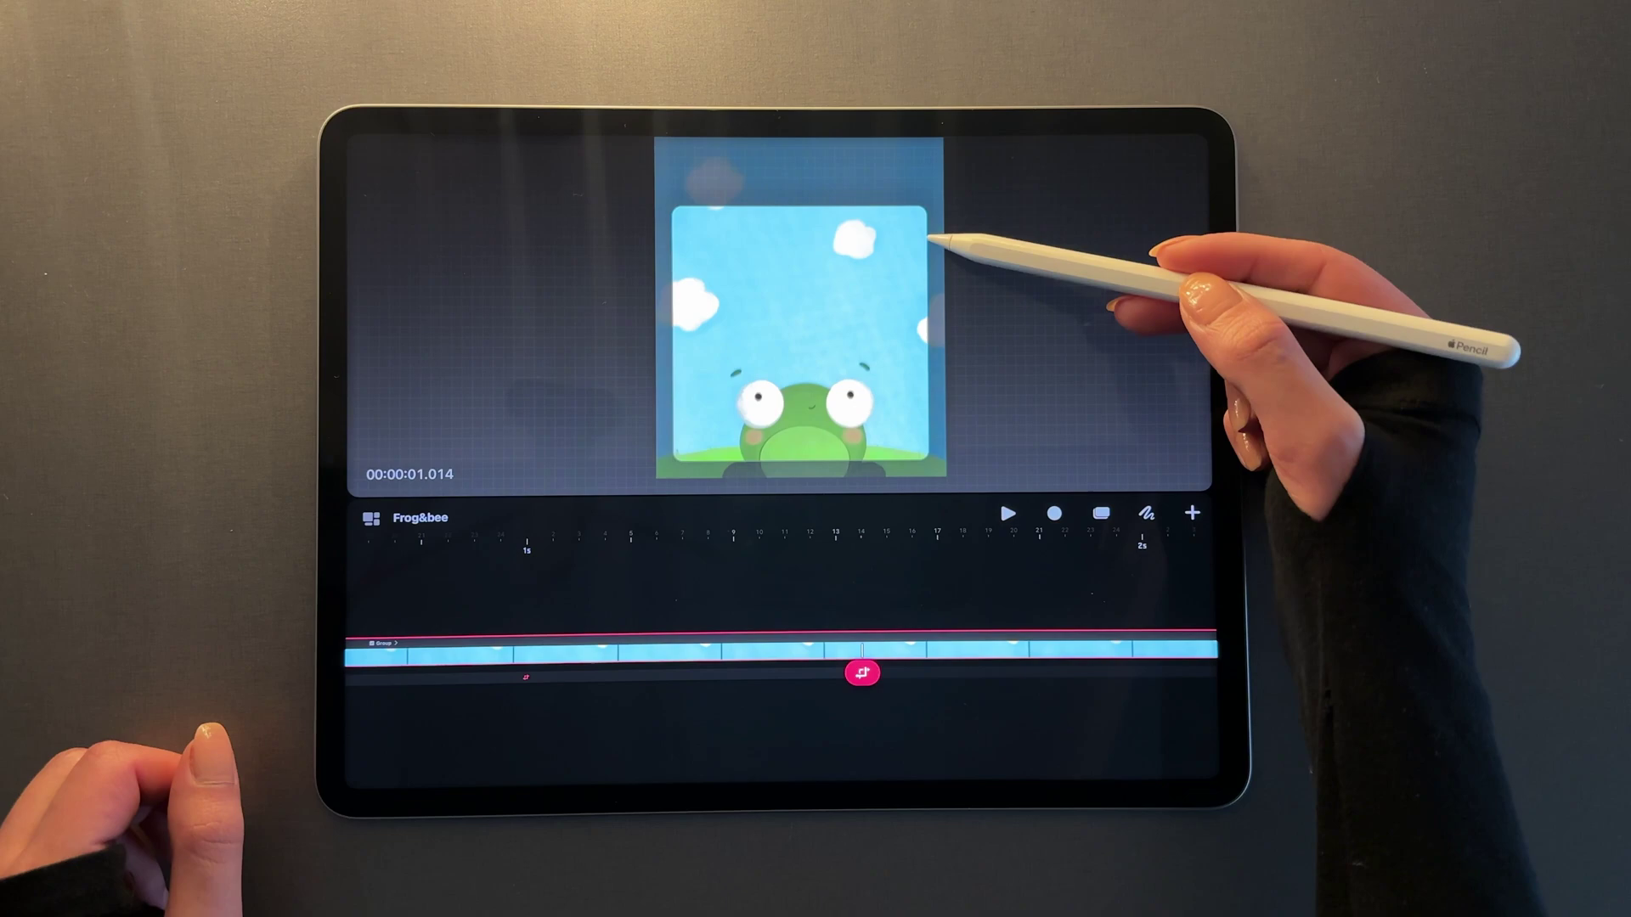
drag(396, 337, 468, 372)
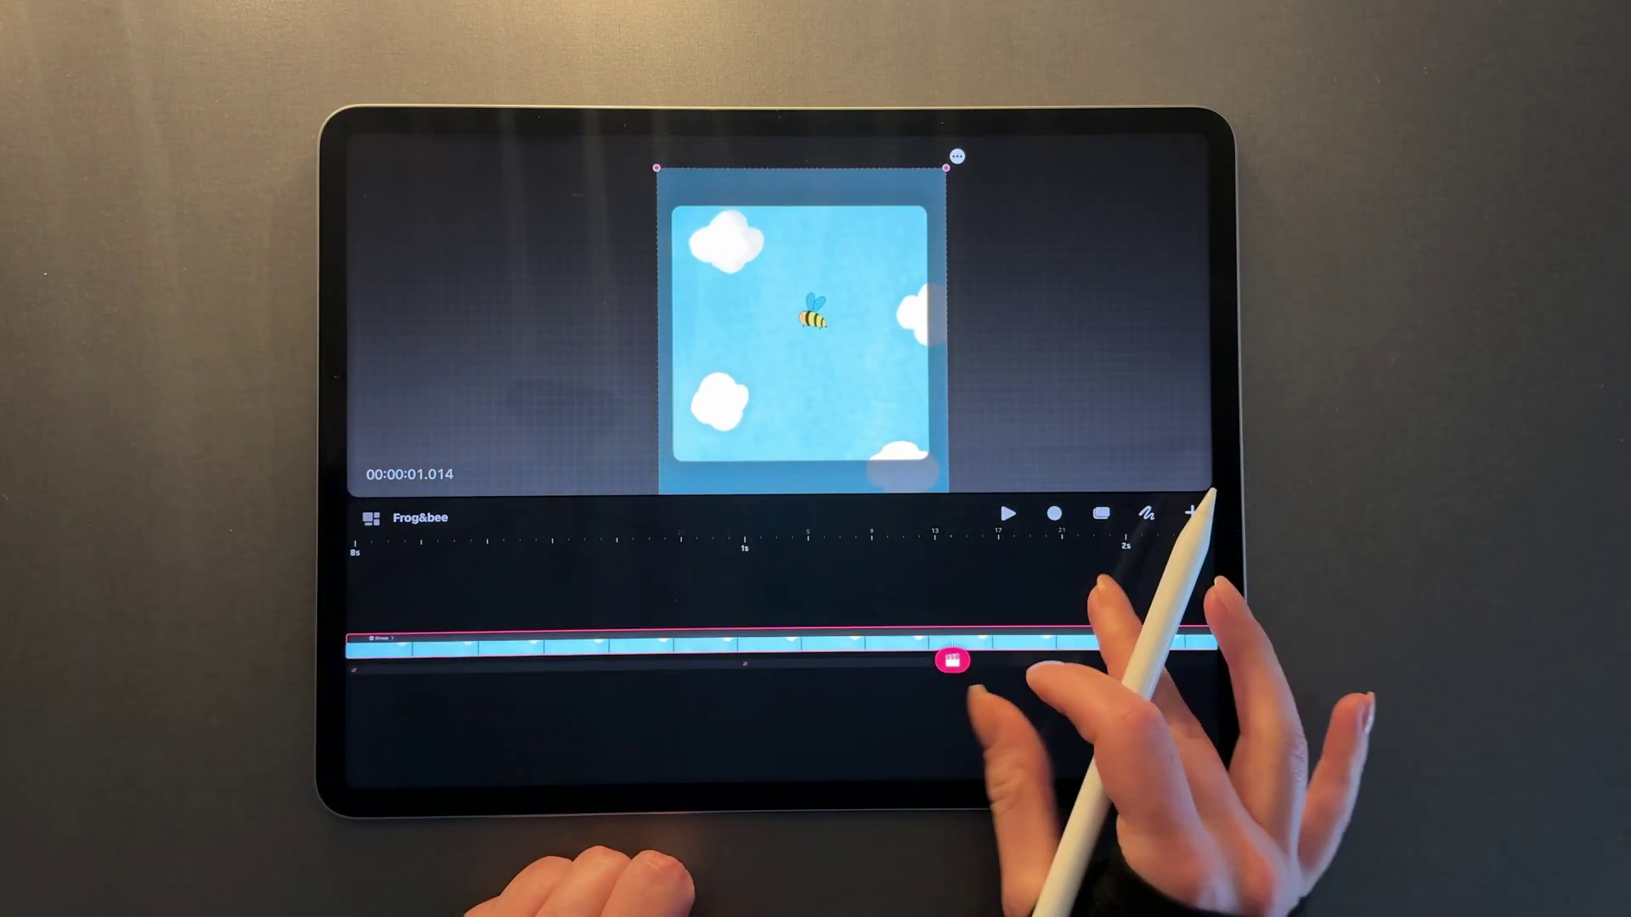
drag(964, 676, 659, 676)
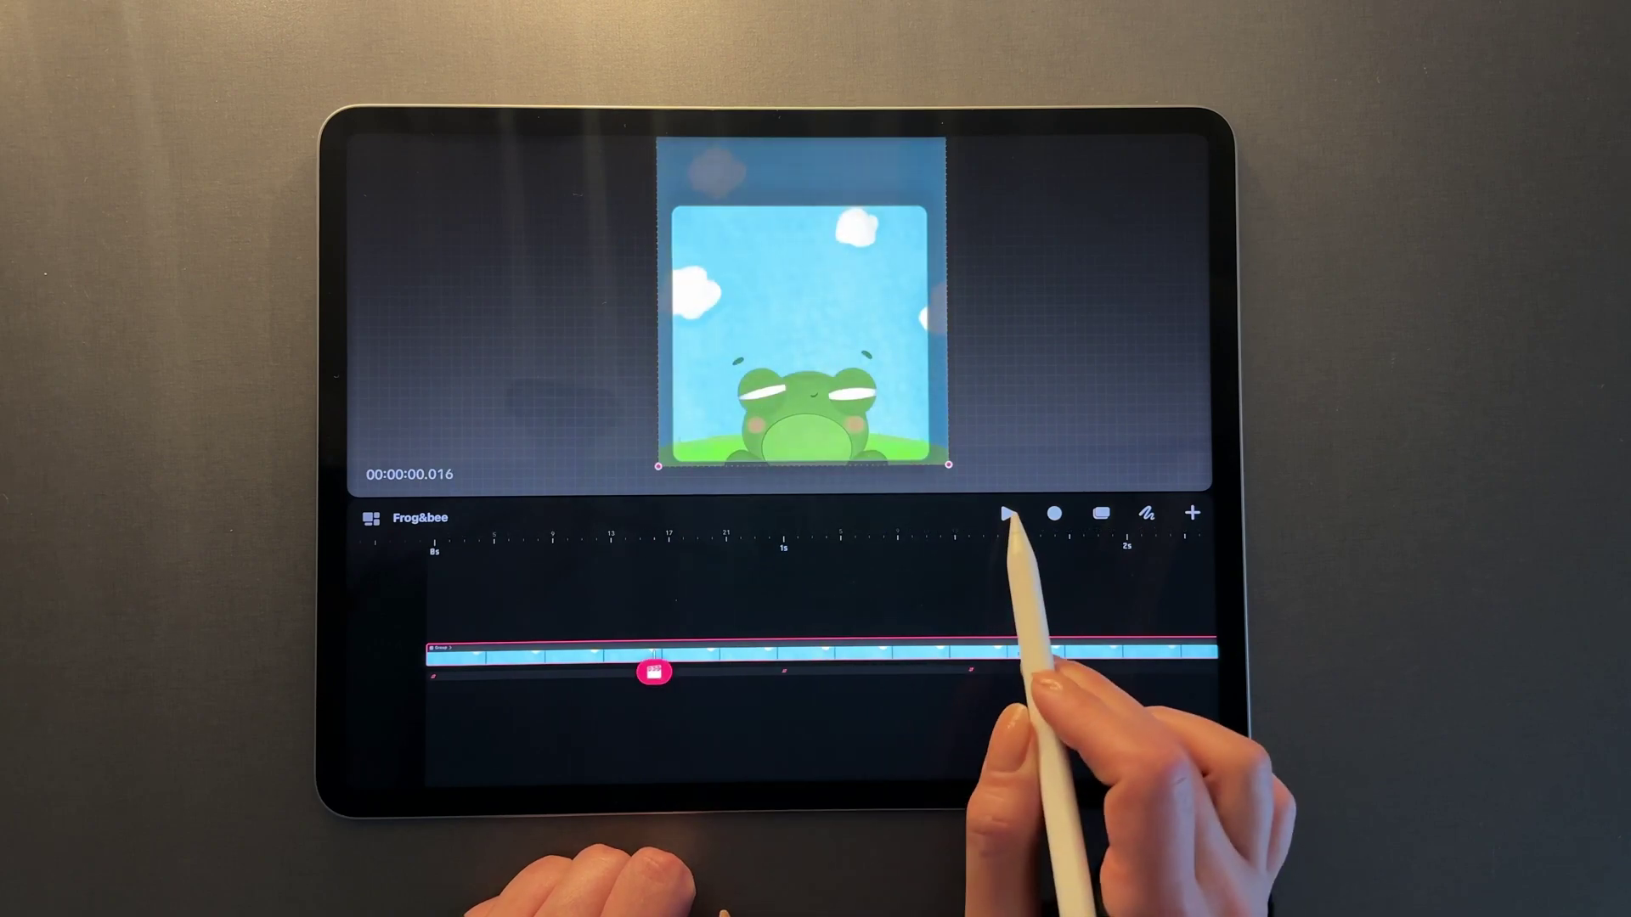
Move the ending keyframe slightly earlier and play back the frog-to-bee camera pan.
click(1008, 513)
click(1090, 675)
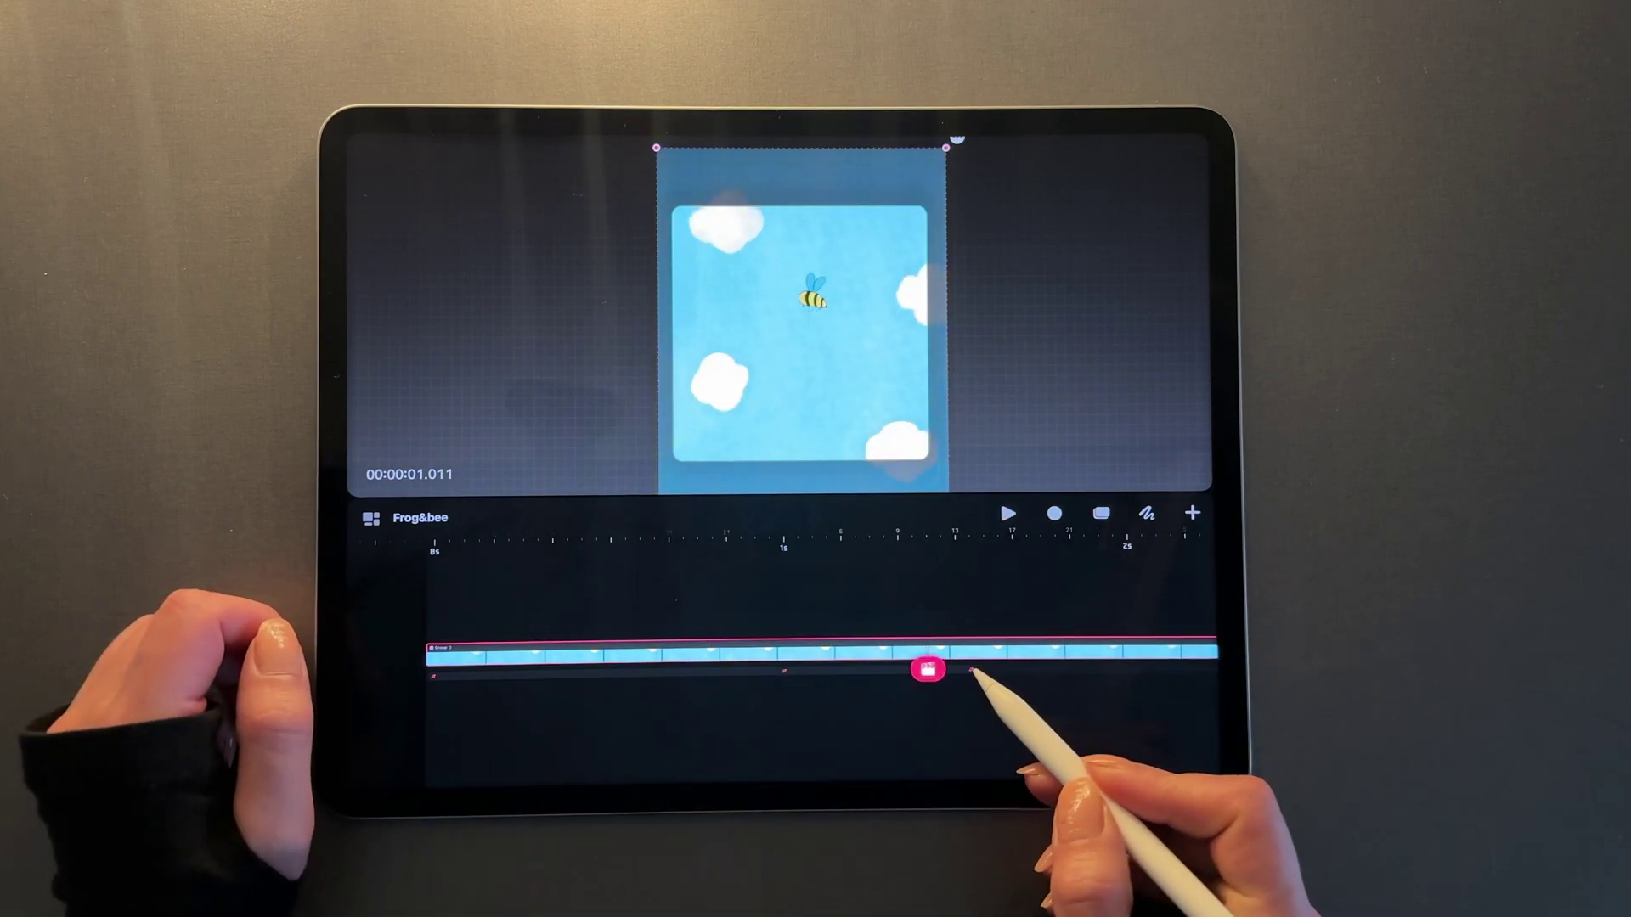
click(1026, 681)
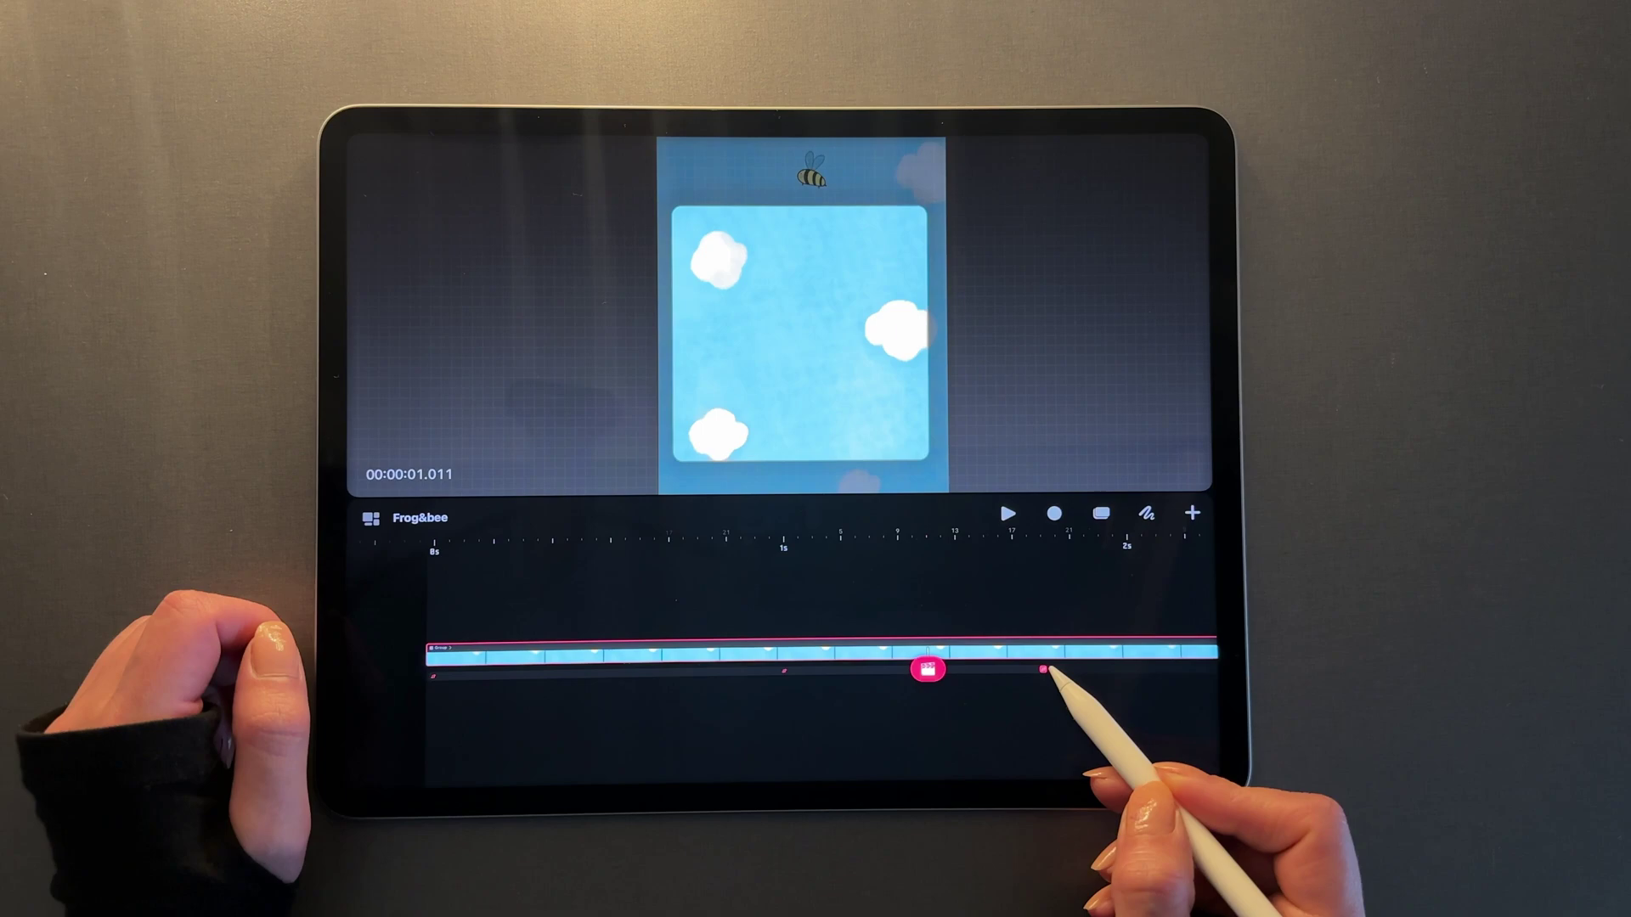
drag(930, 672, 694, 673)
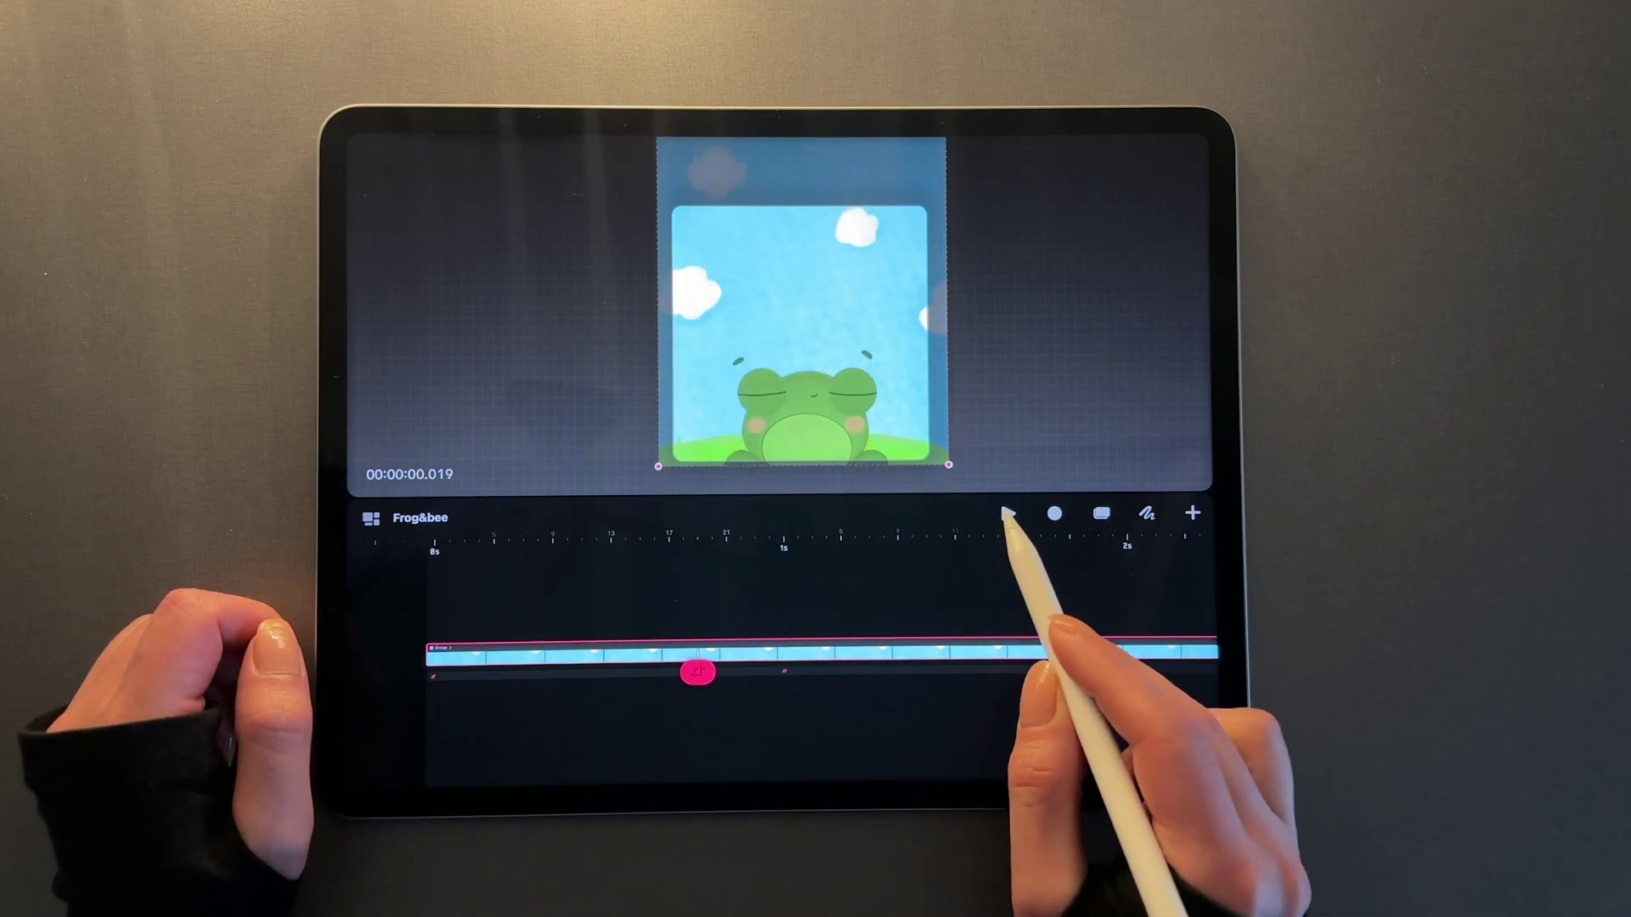
click(1008, 514)
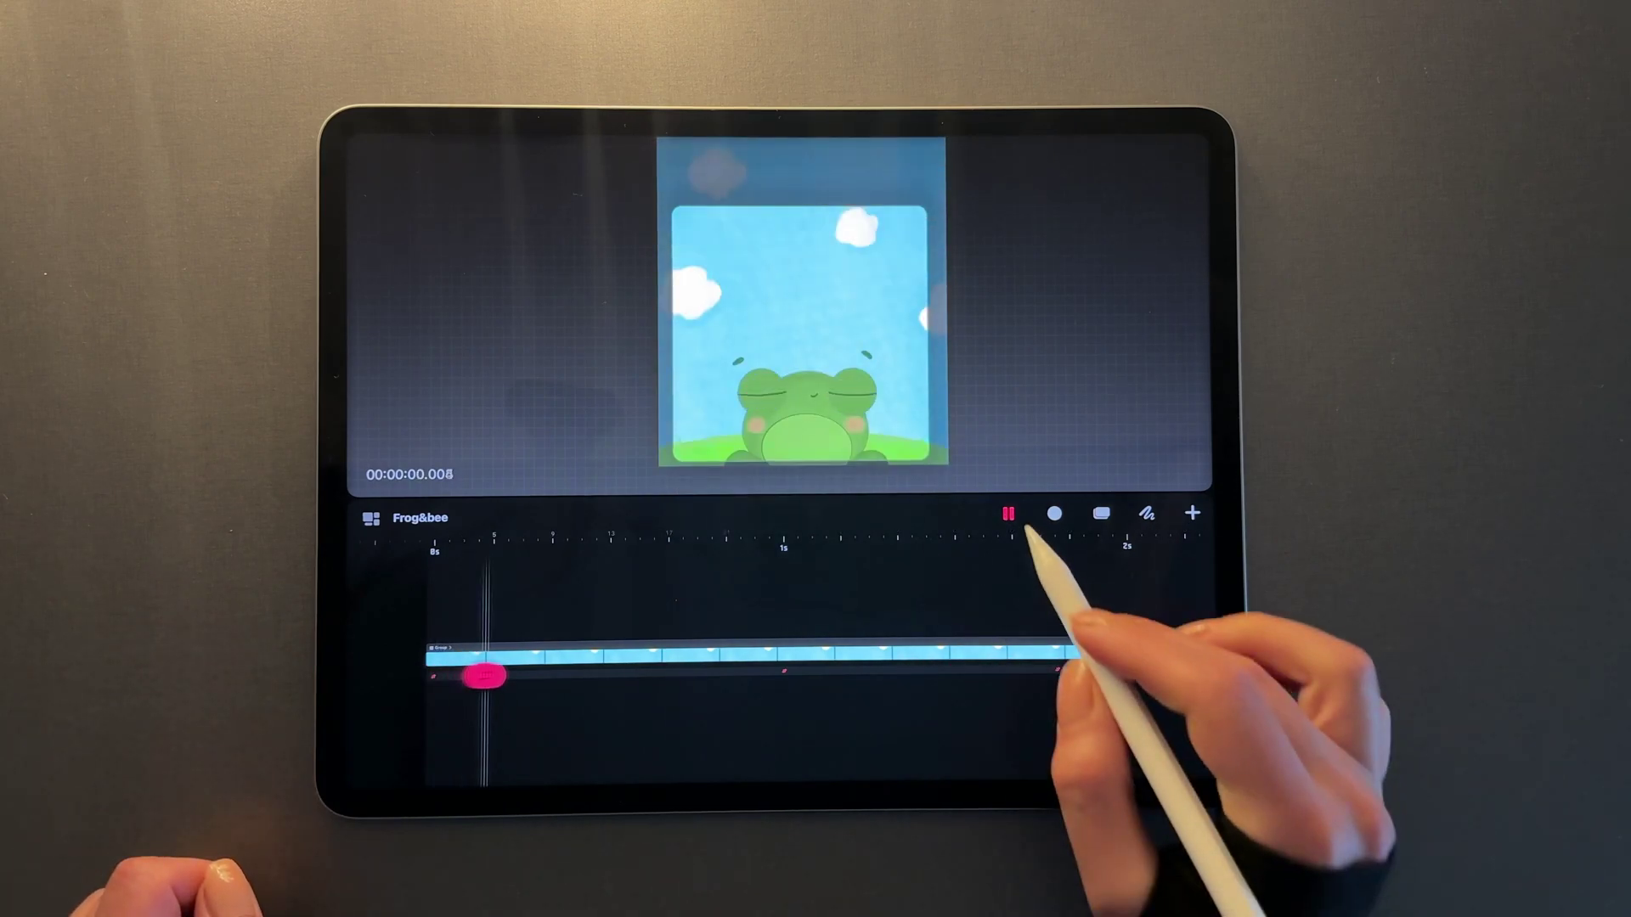
scroll(791, 319, up, 3)
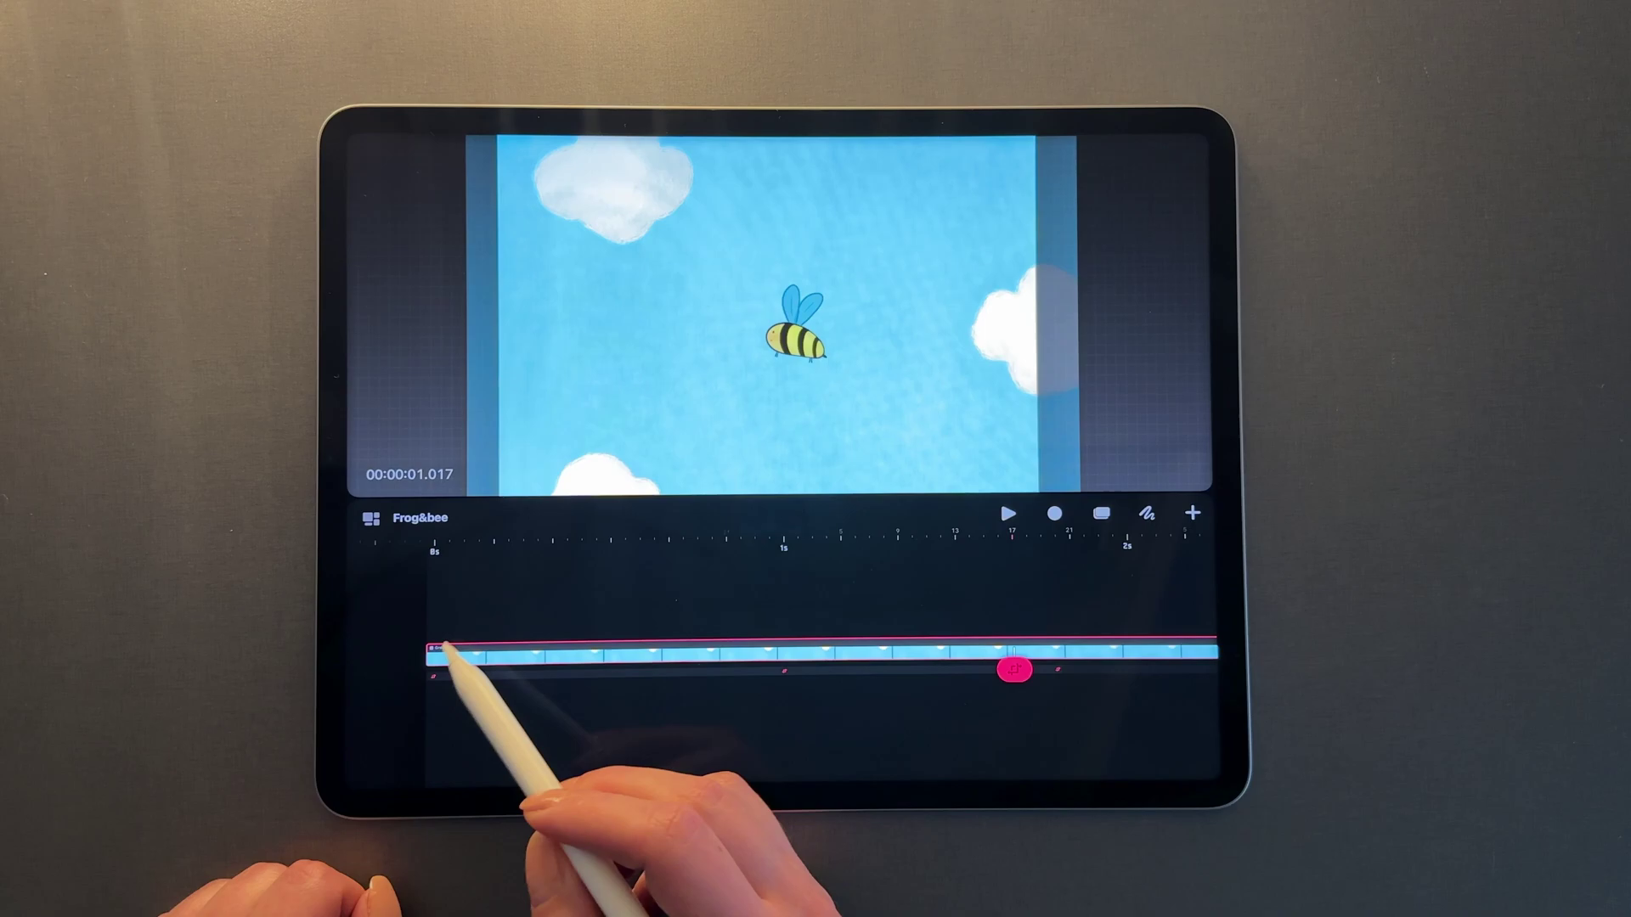
Expand the bee's layers and select the Wing 2 layer.
click(439, 656)
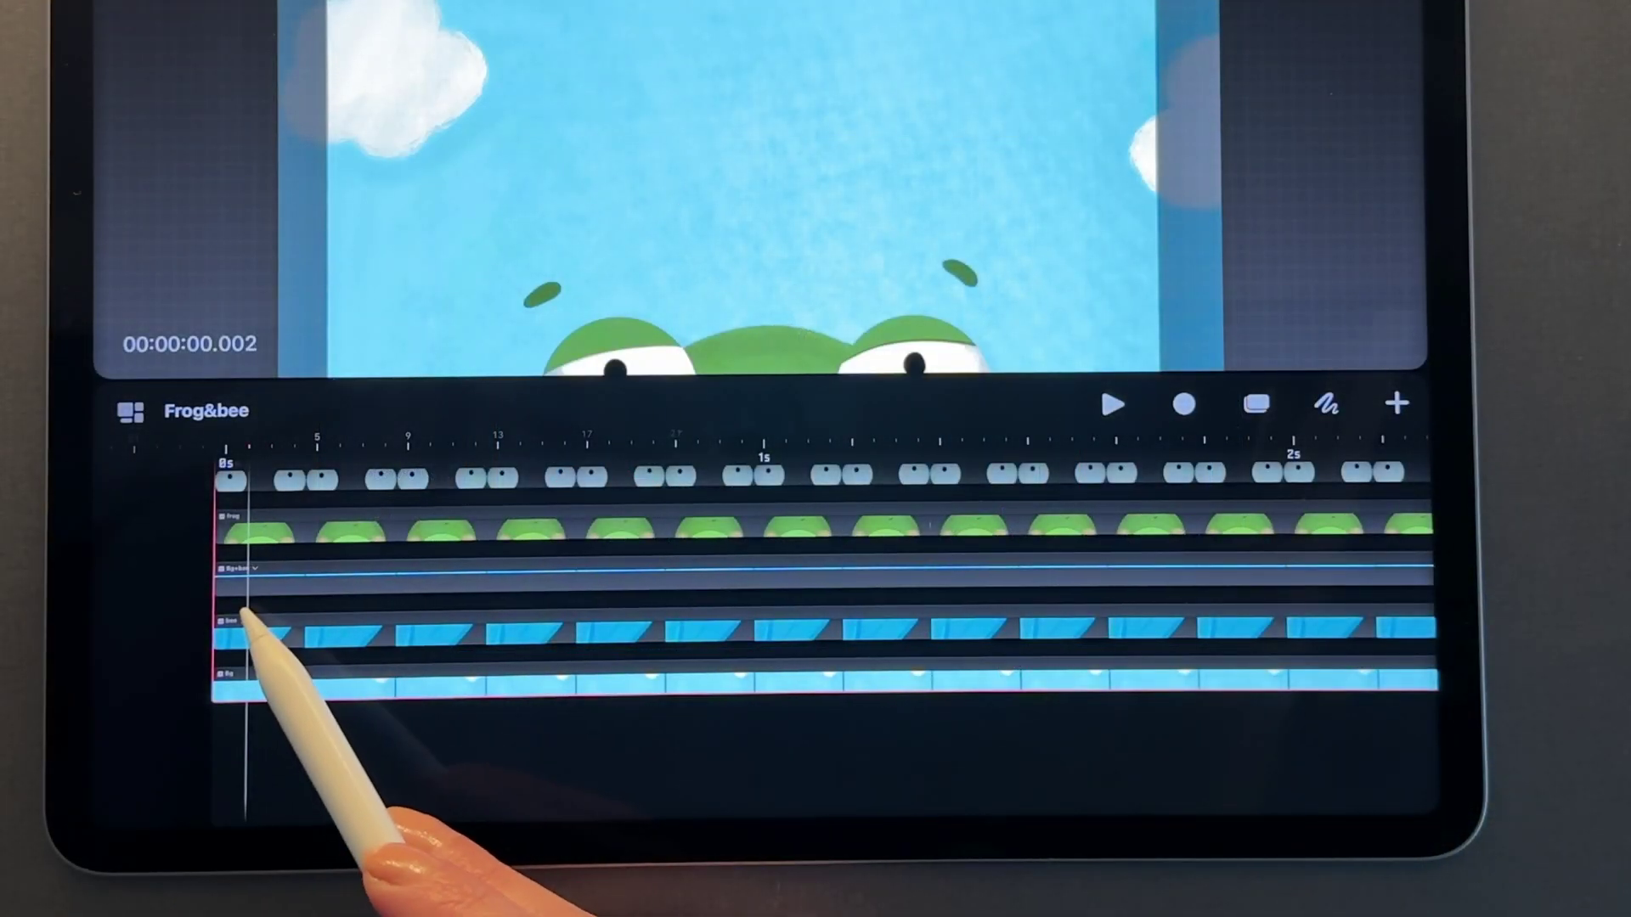
click(245, 619)
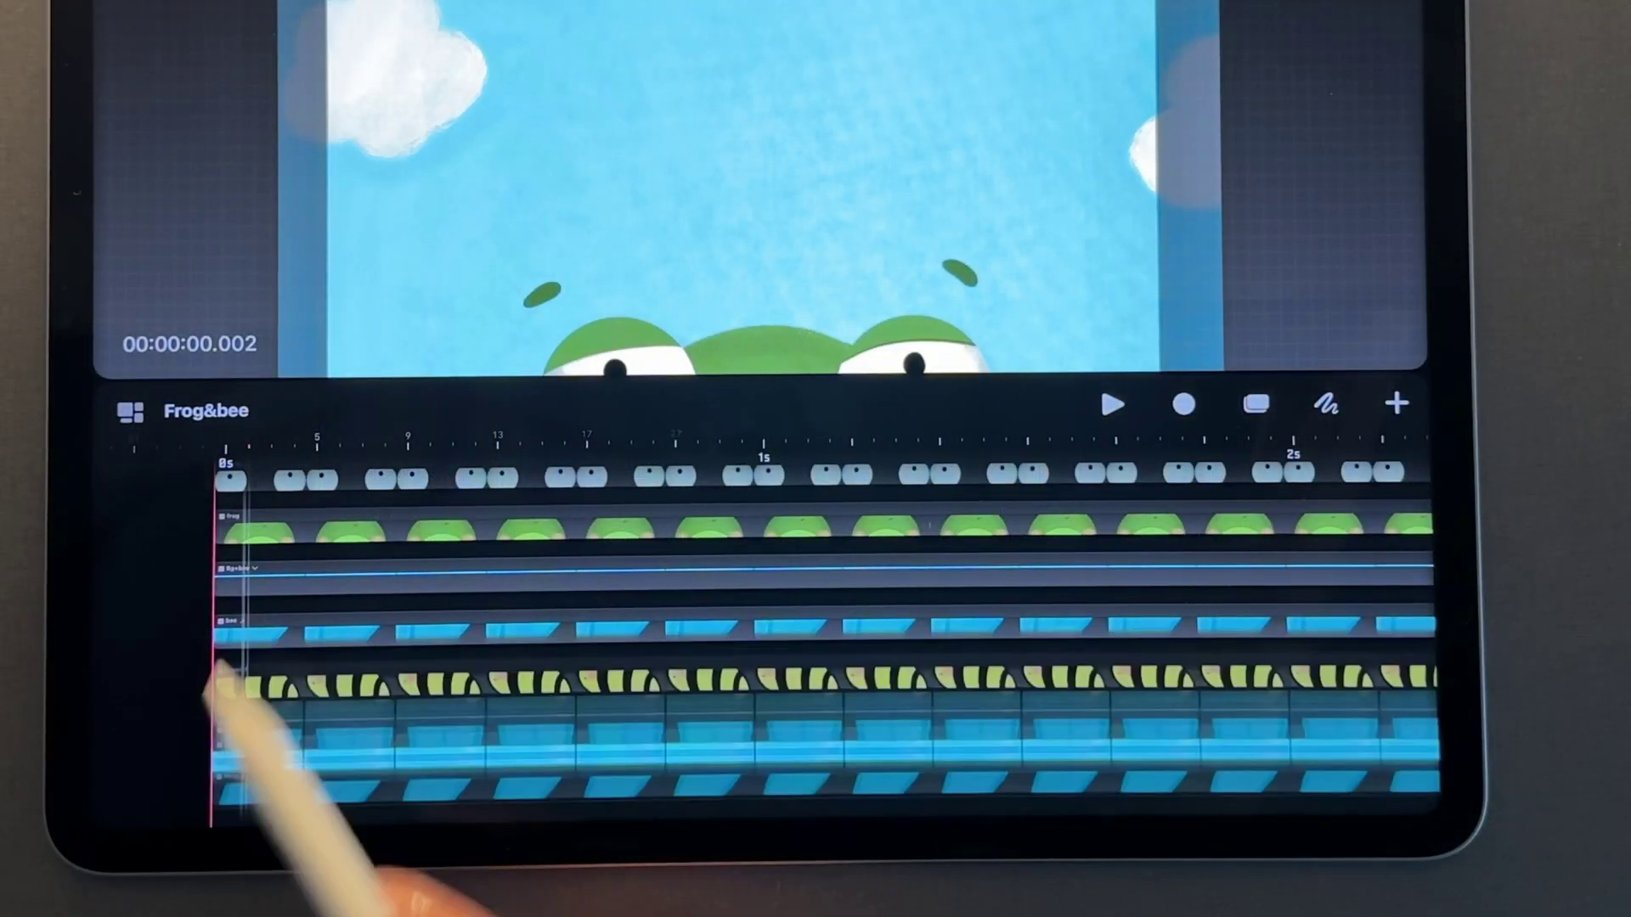
click(1183, 689)
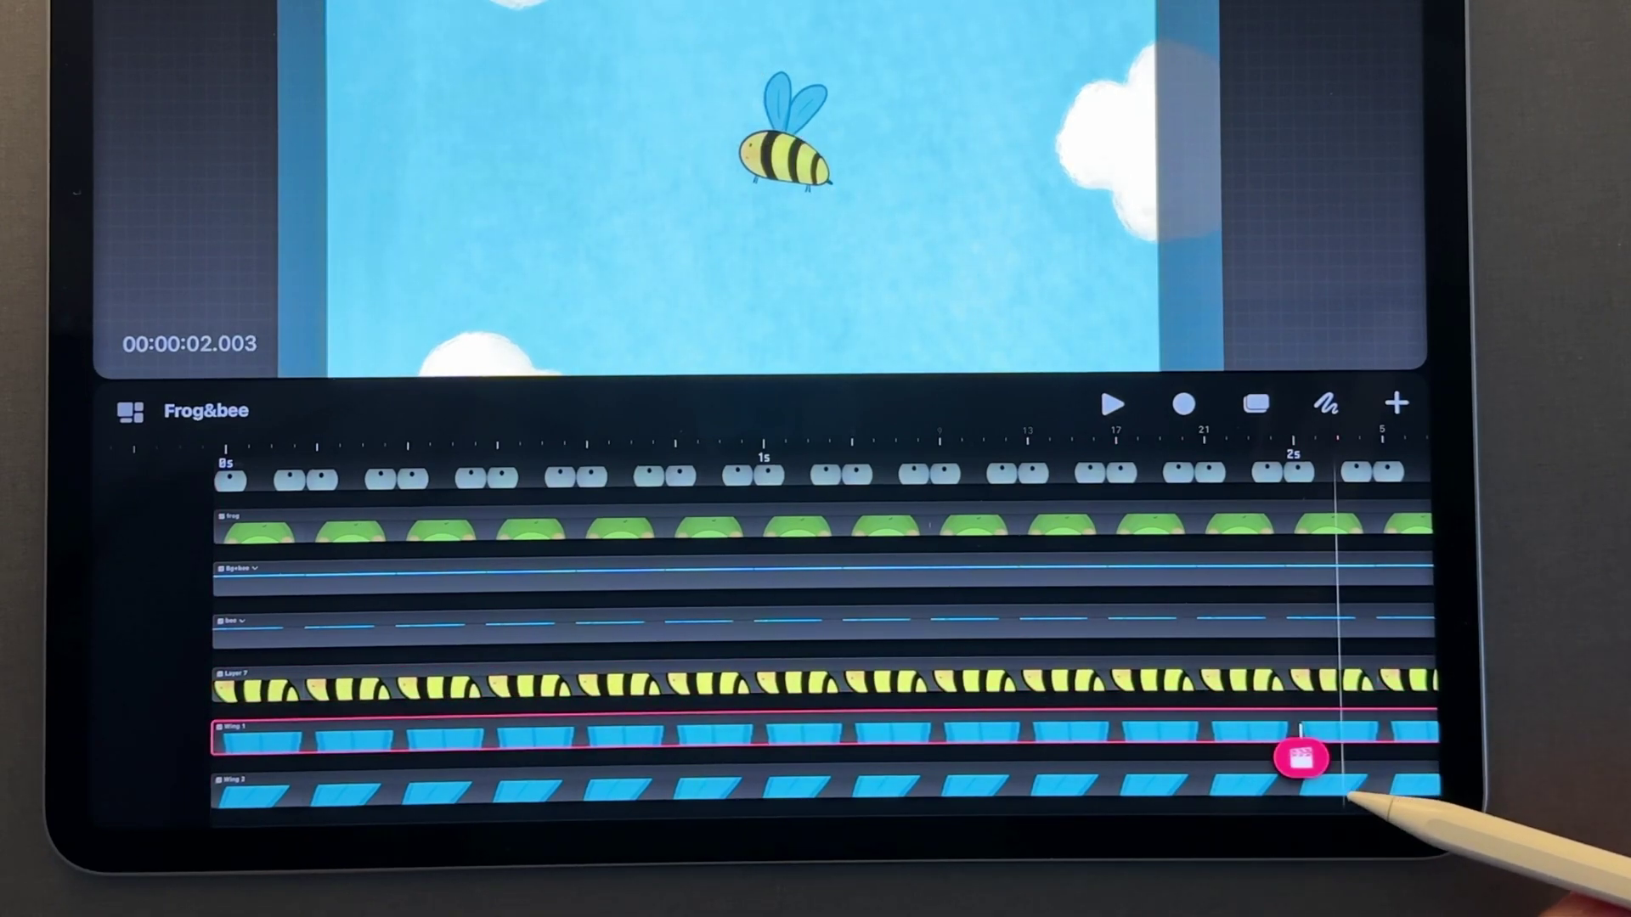
click(1348, 794)
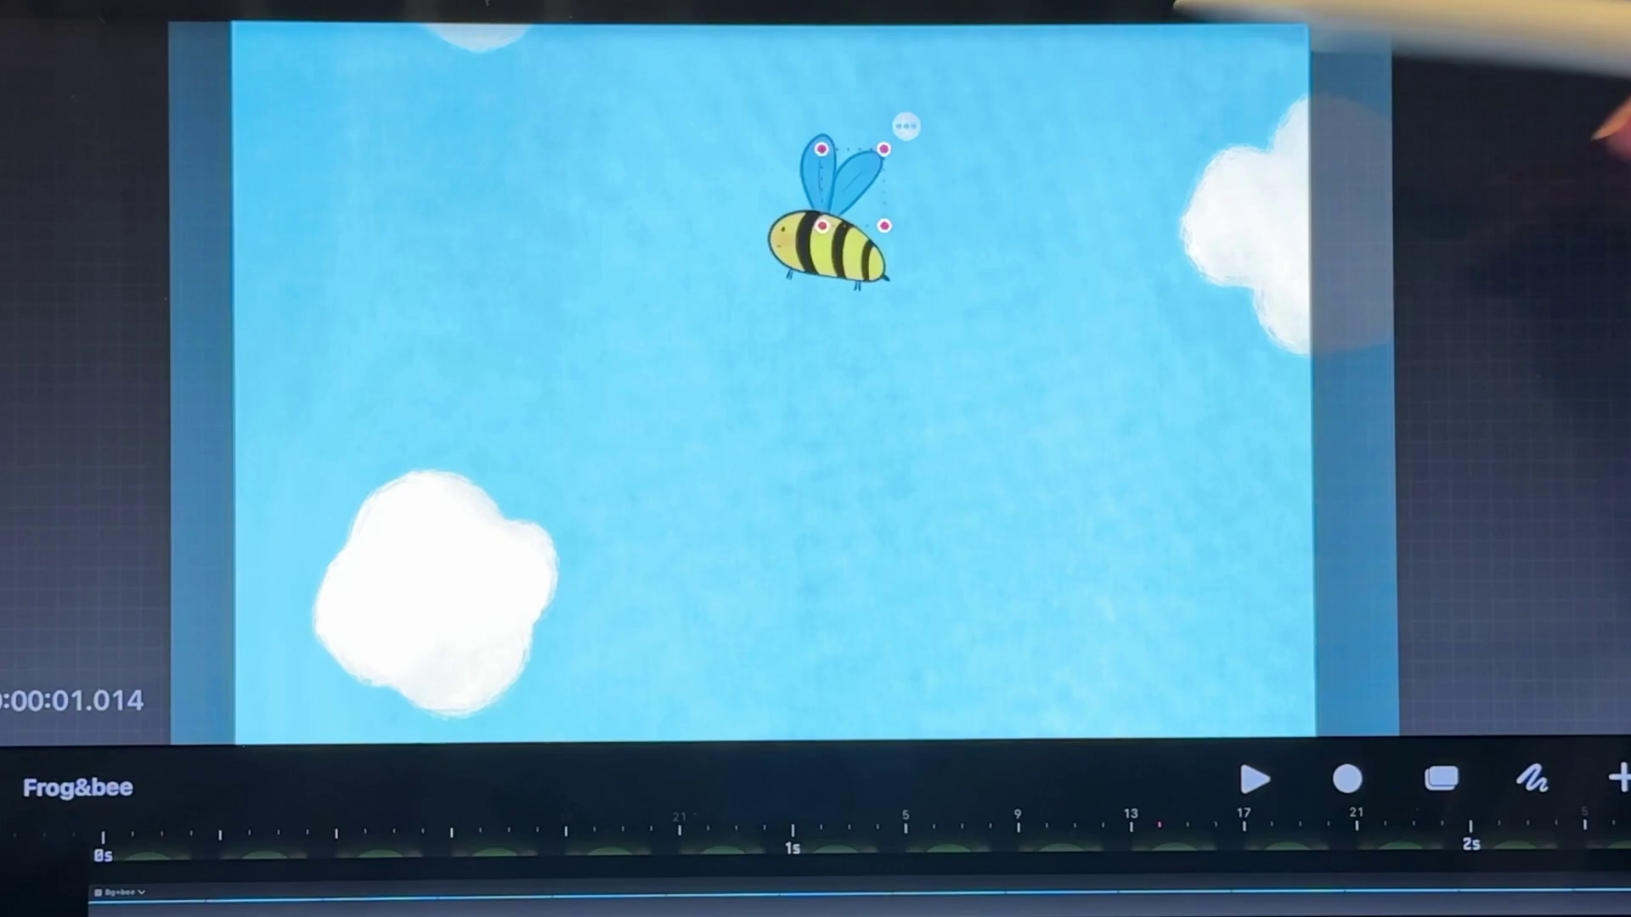
In Edit Anchor mode, move the wing's pivot from its tip down to its base at the body.
click(922, 109)
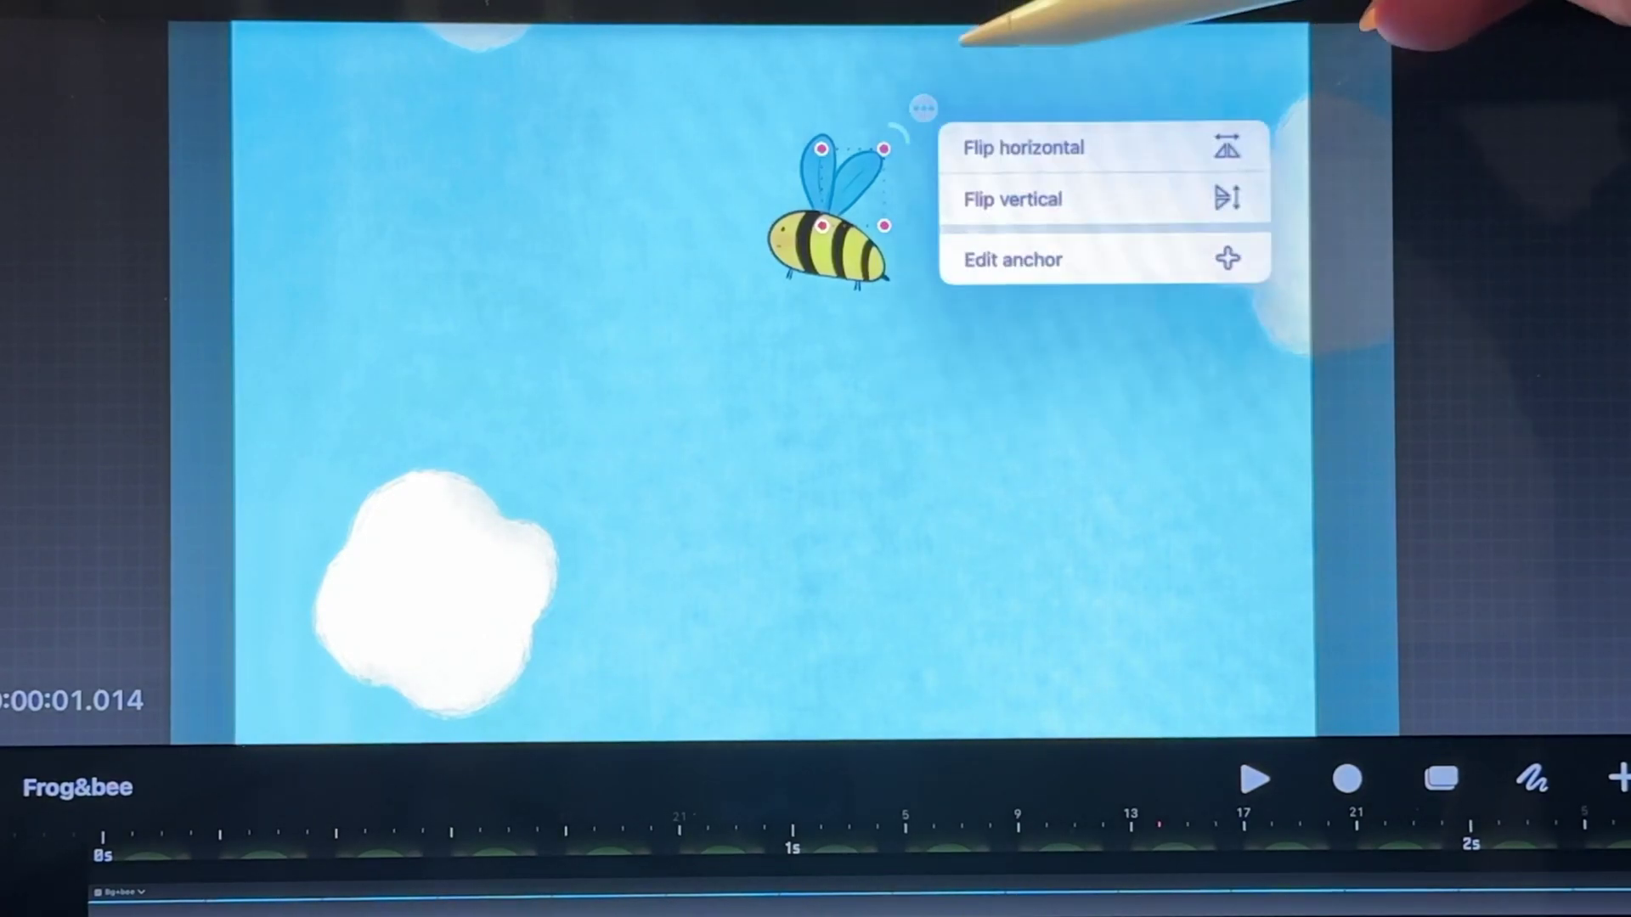
click(1098, 259)
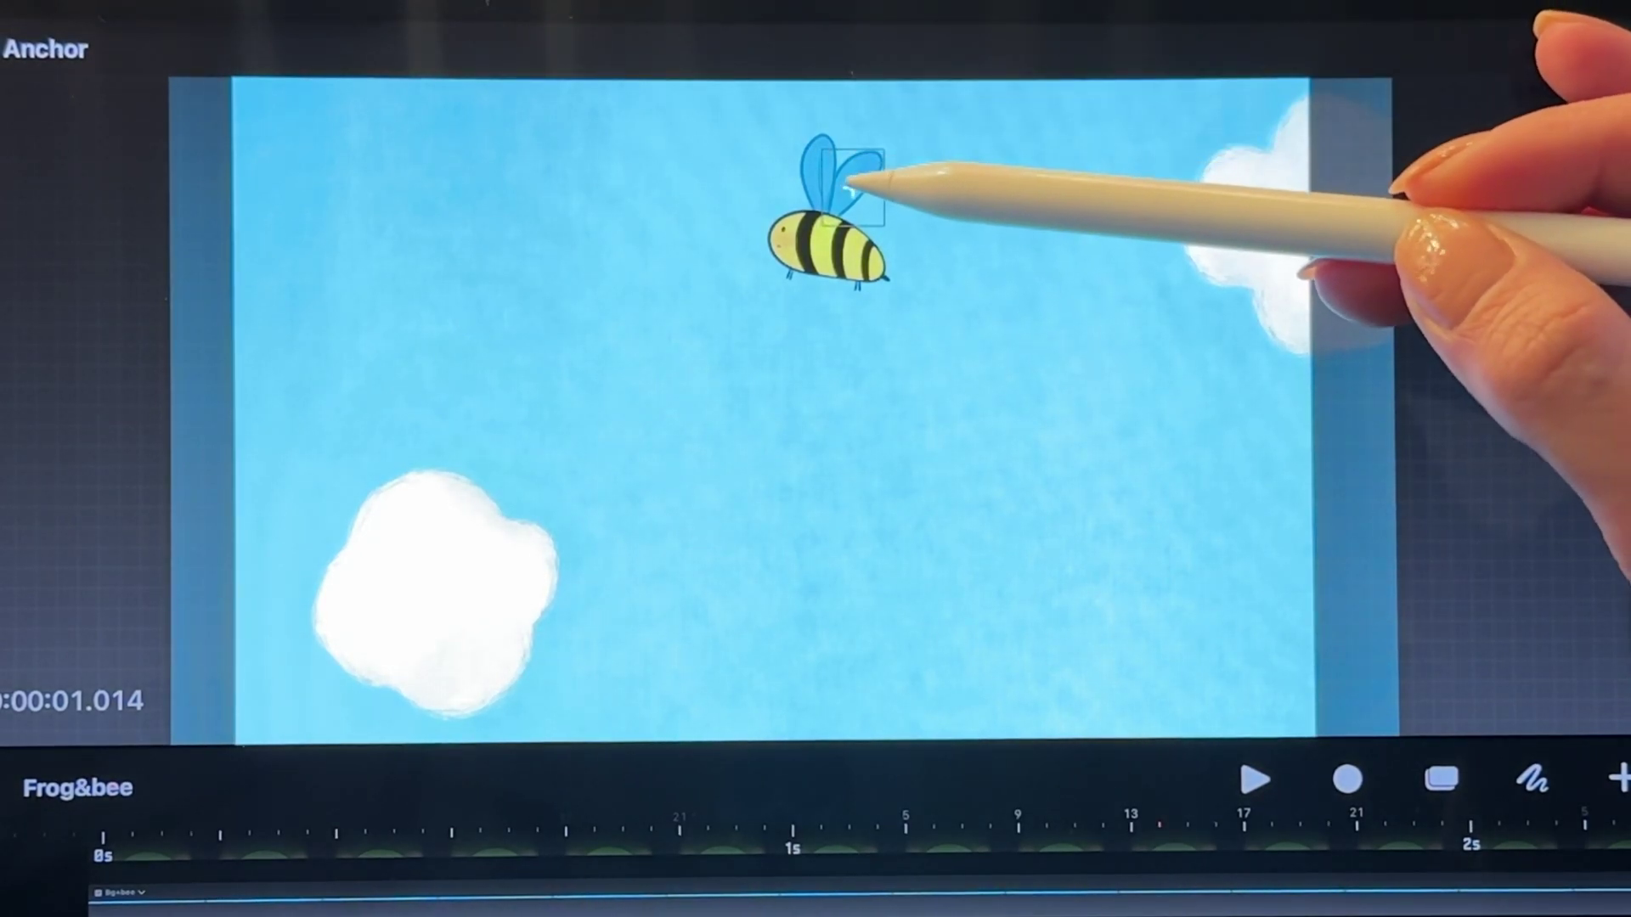
drag(850, 189, 827, 210)
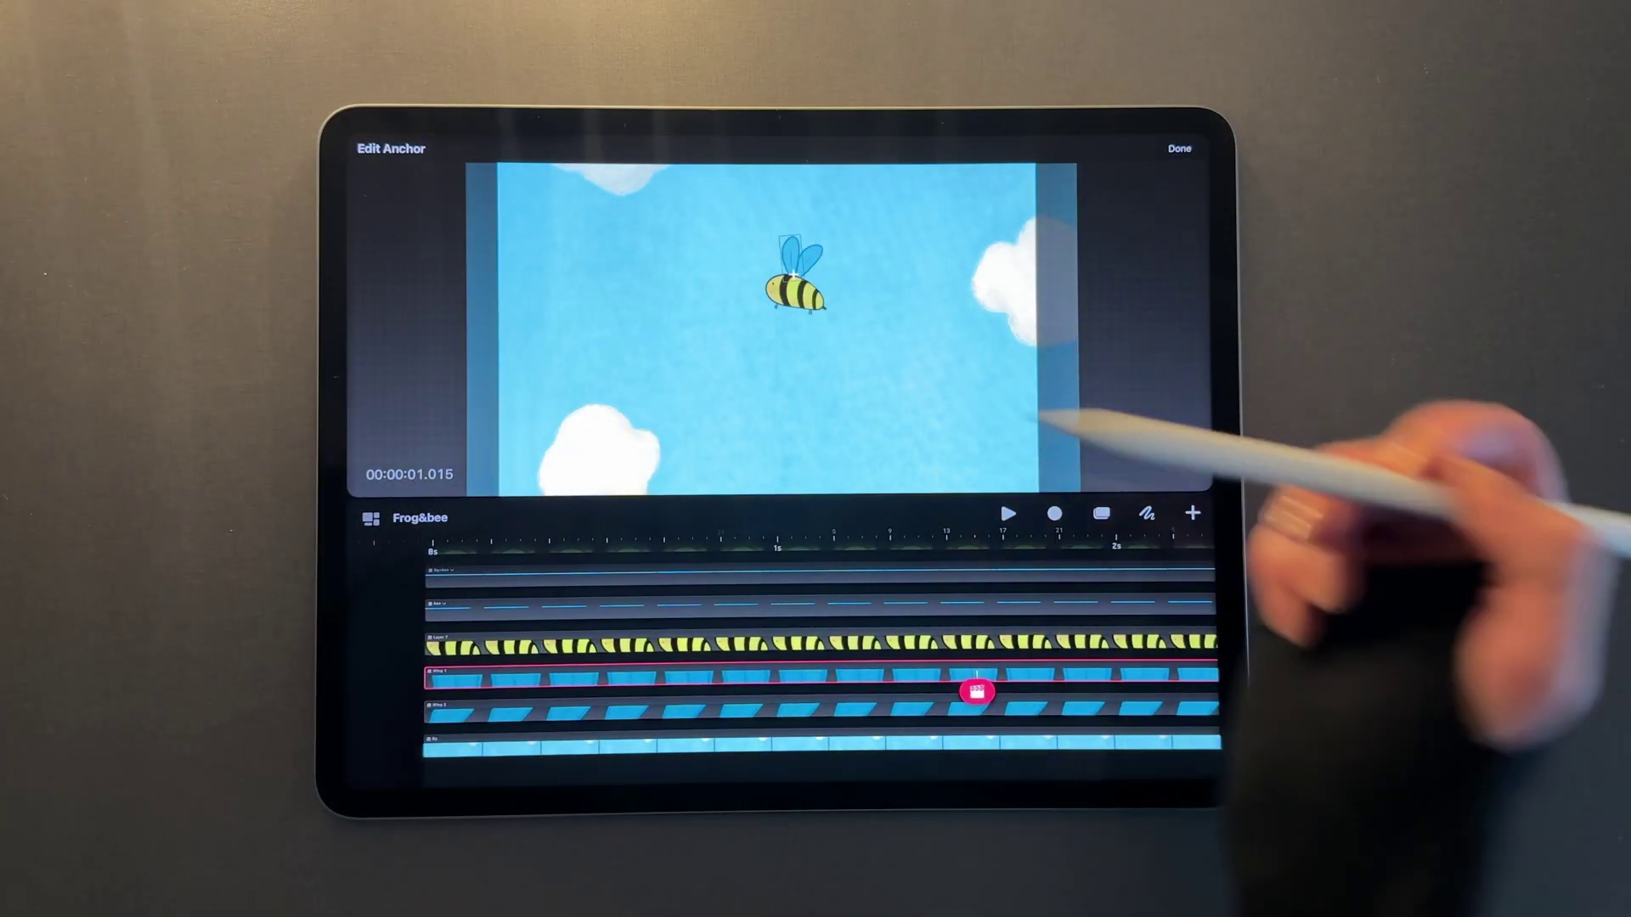
With Performance recording armed, rotate Wing 2 back and forth to record a flapping motion.
click(1121, 710)
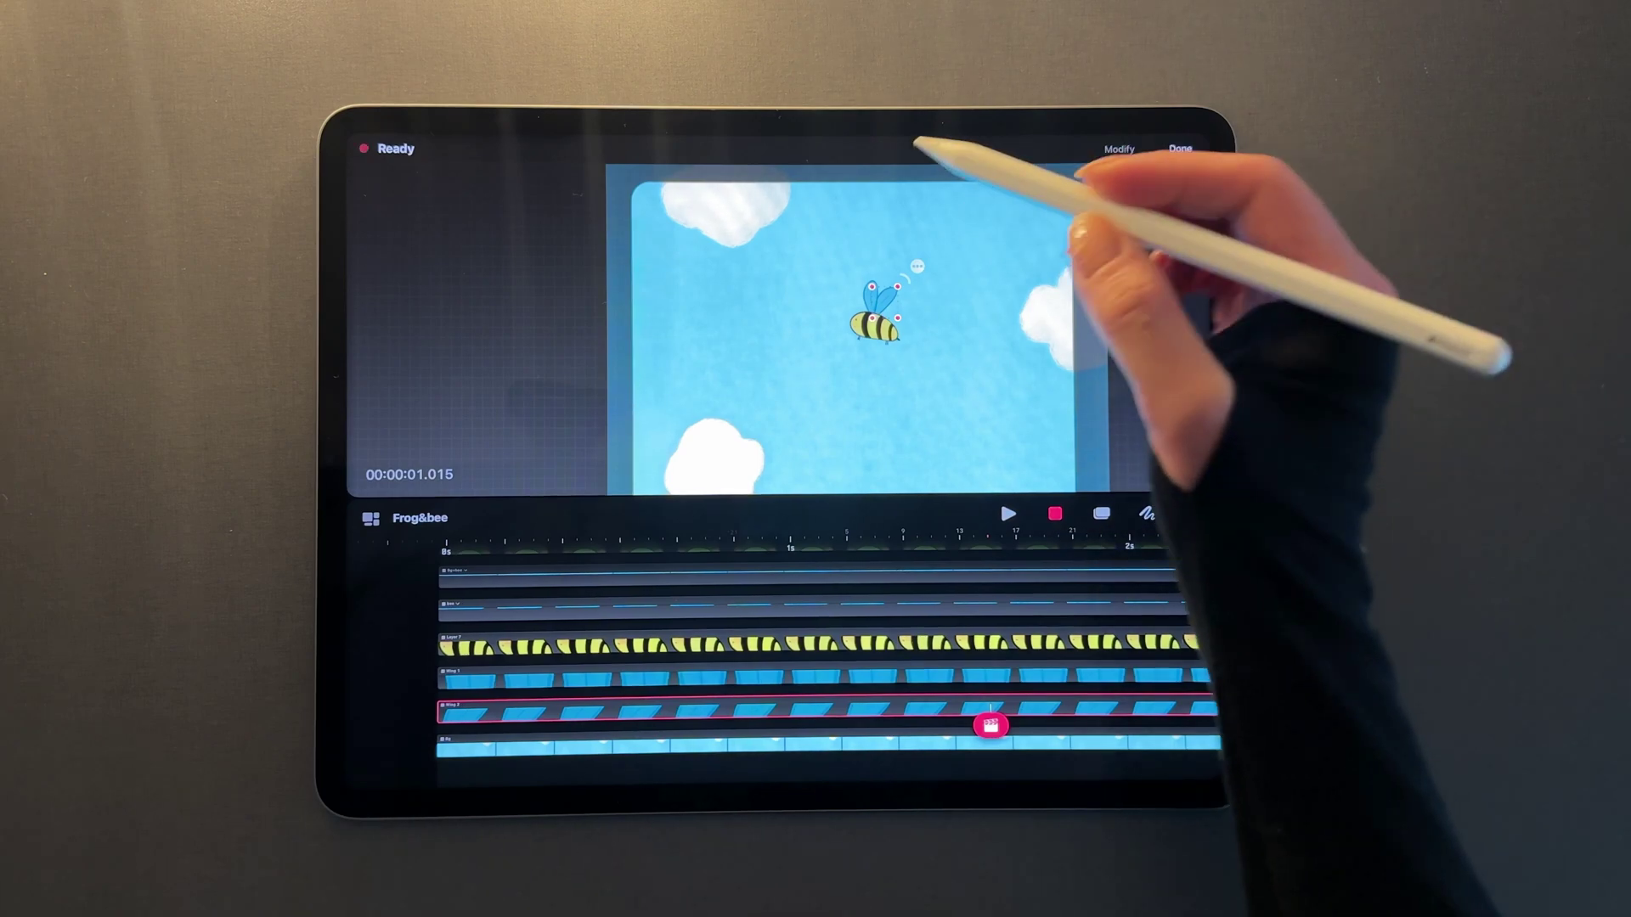
click(918, 268)
mouse_move(927, 285)
mouse_down()
mouse_move(971, 245)
mouse_move(954, 248)
mouse_move(1037, 267)
mouse_move(945, 243)
mouse_move(1042, 302)
mouse_move(954, 233)
mouse_move(1049, 299)
mouse_up()
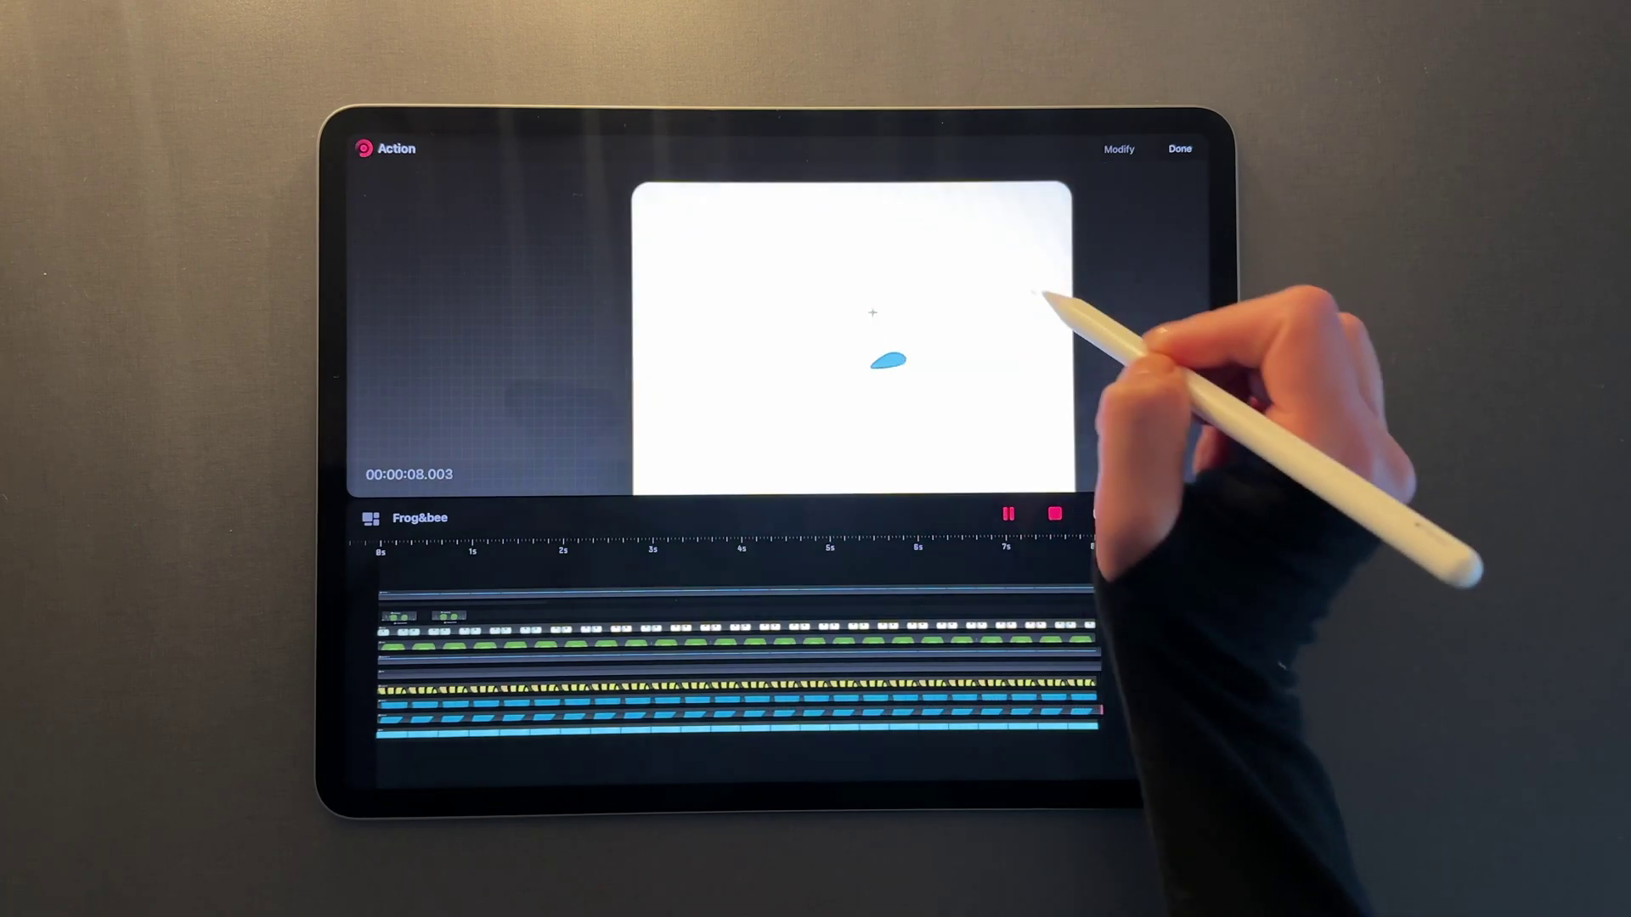
Scrub back to about 7 seconds and select the lower wing track after checking its options.
drag(1126, 725, 1026, 731)
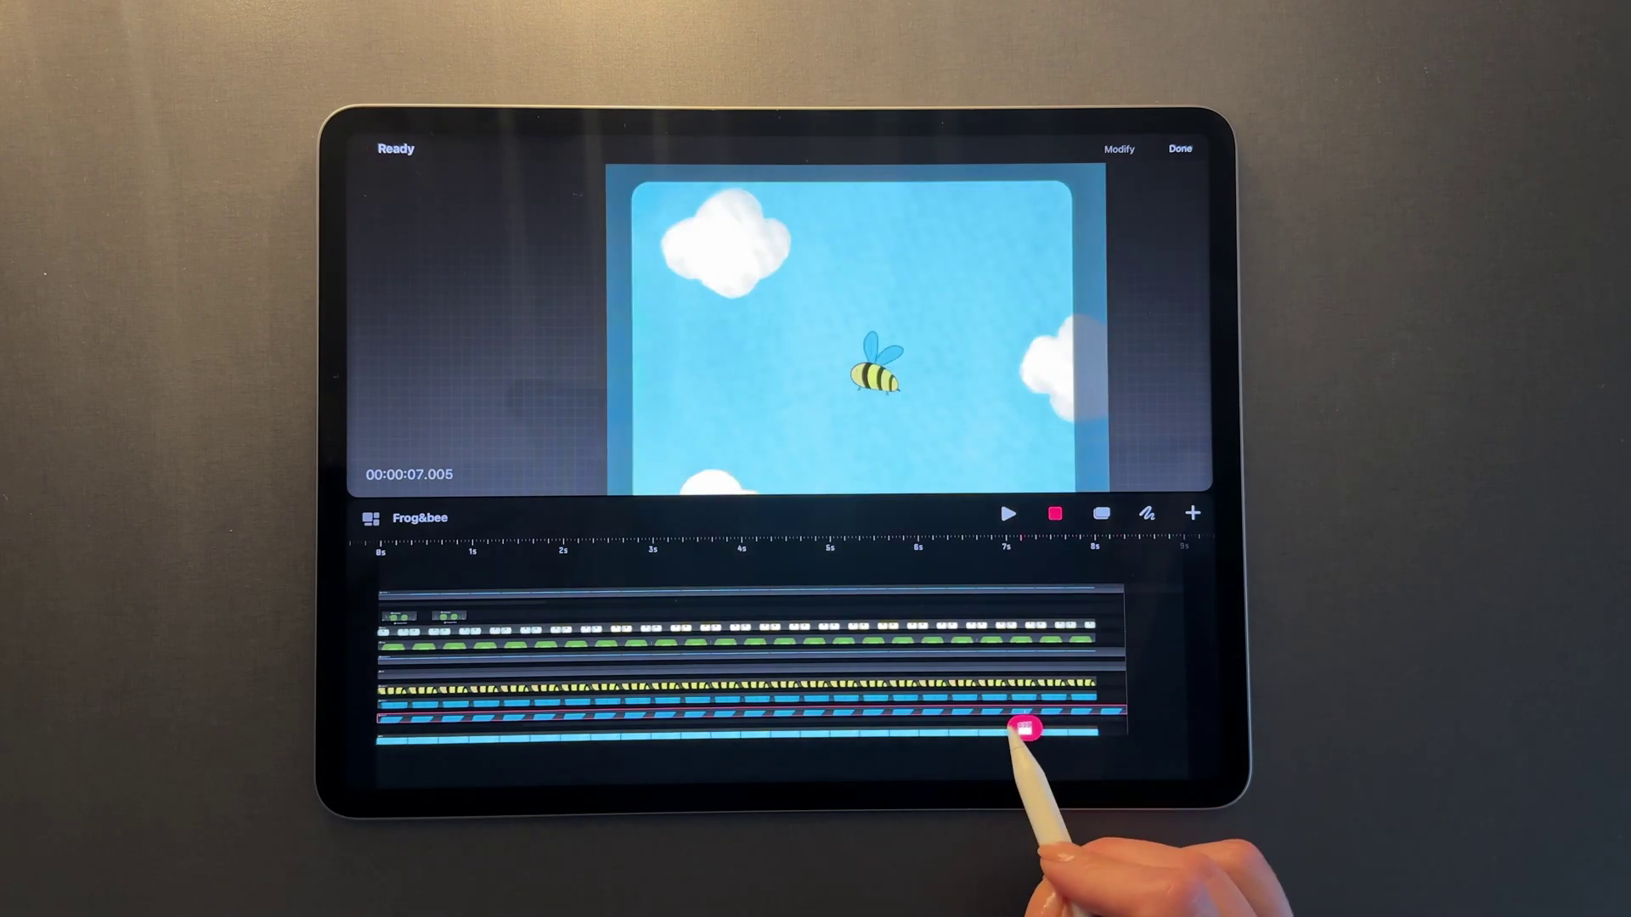
scroll(1096, 663, up, 3)
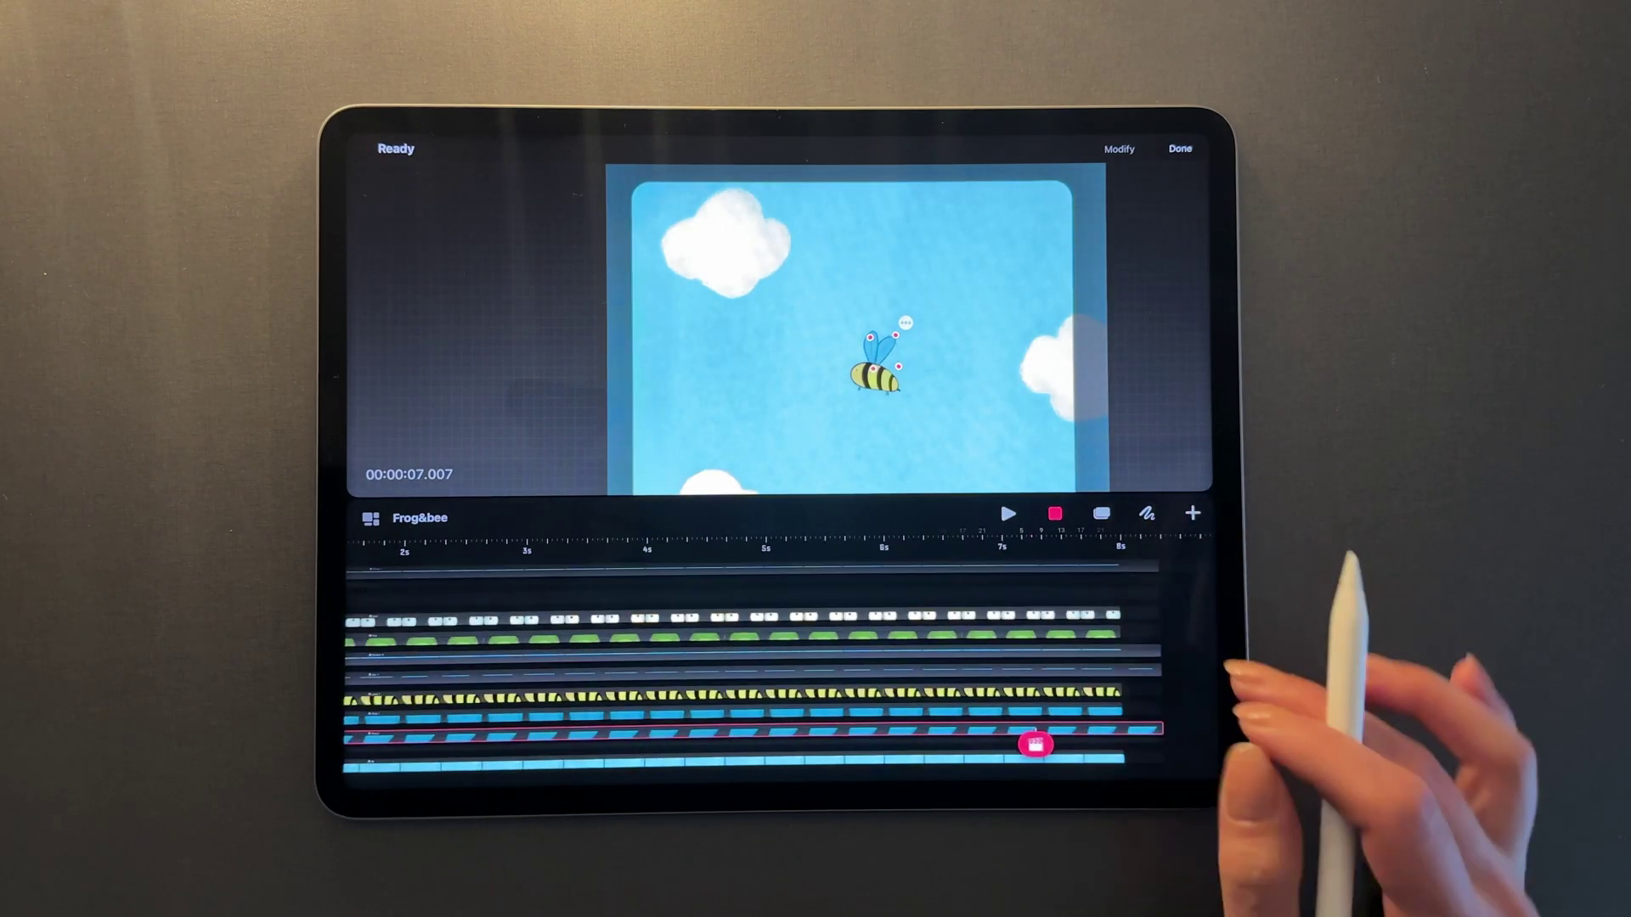
click(1096, 727)
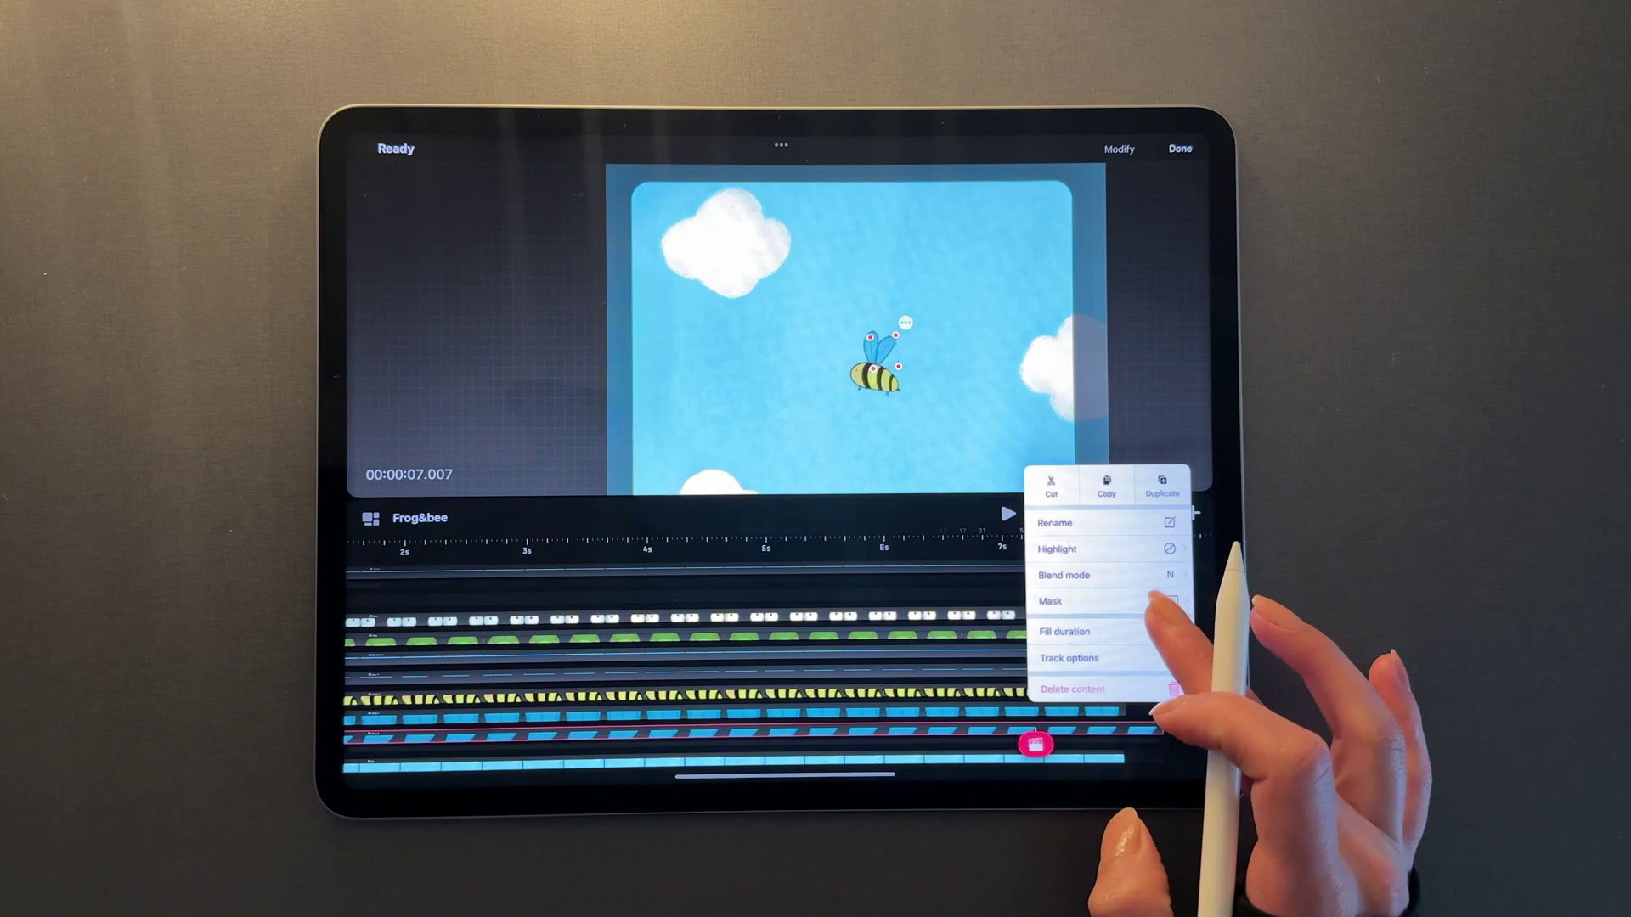
click(1125, 676)
click(1097, 730)
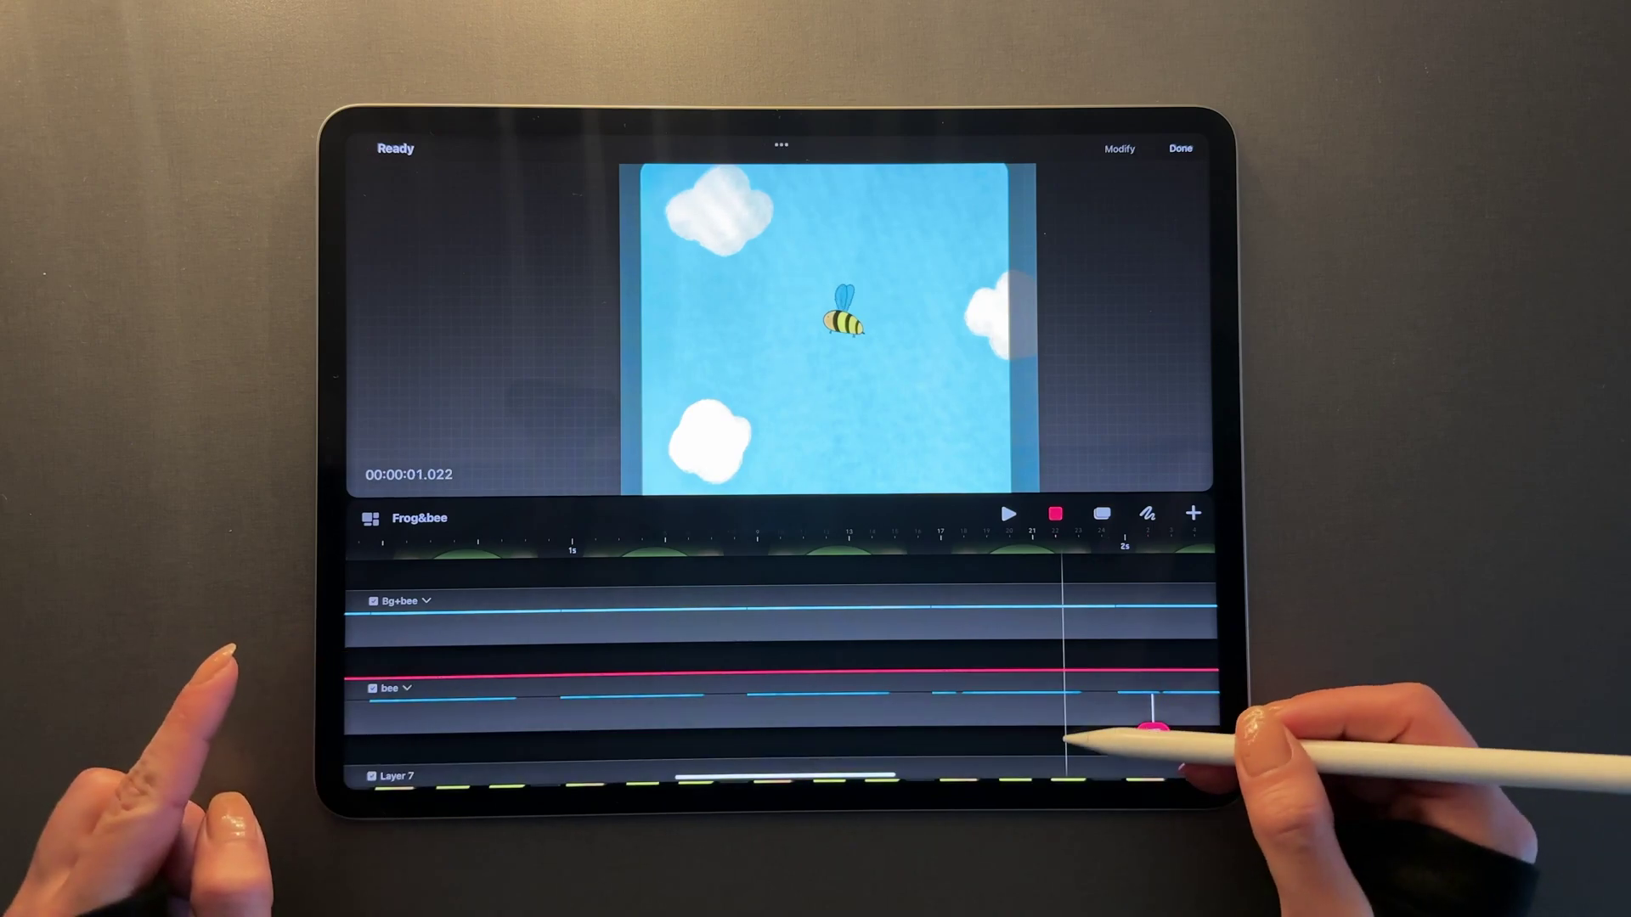
drag(1067, 739, 1057, 583)
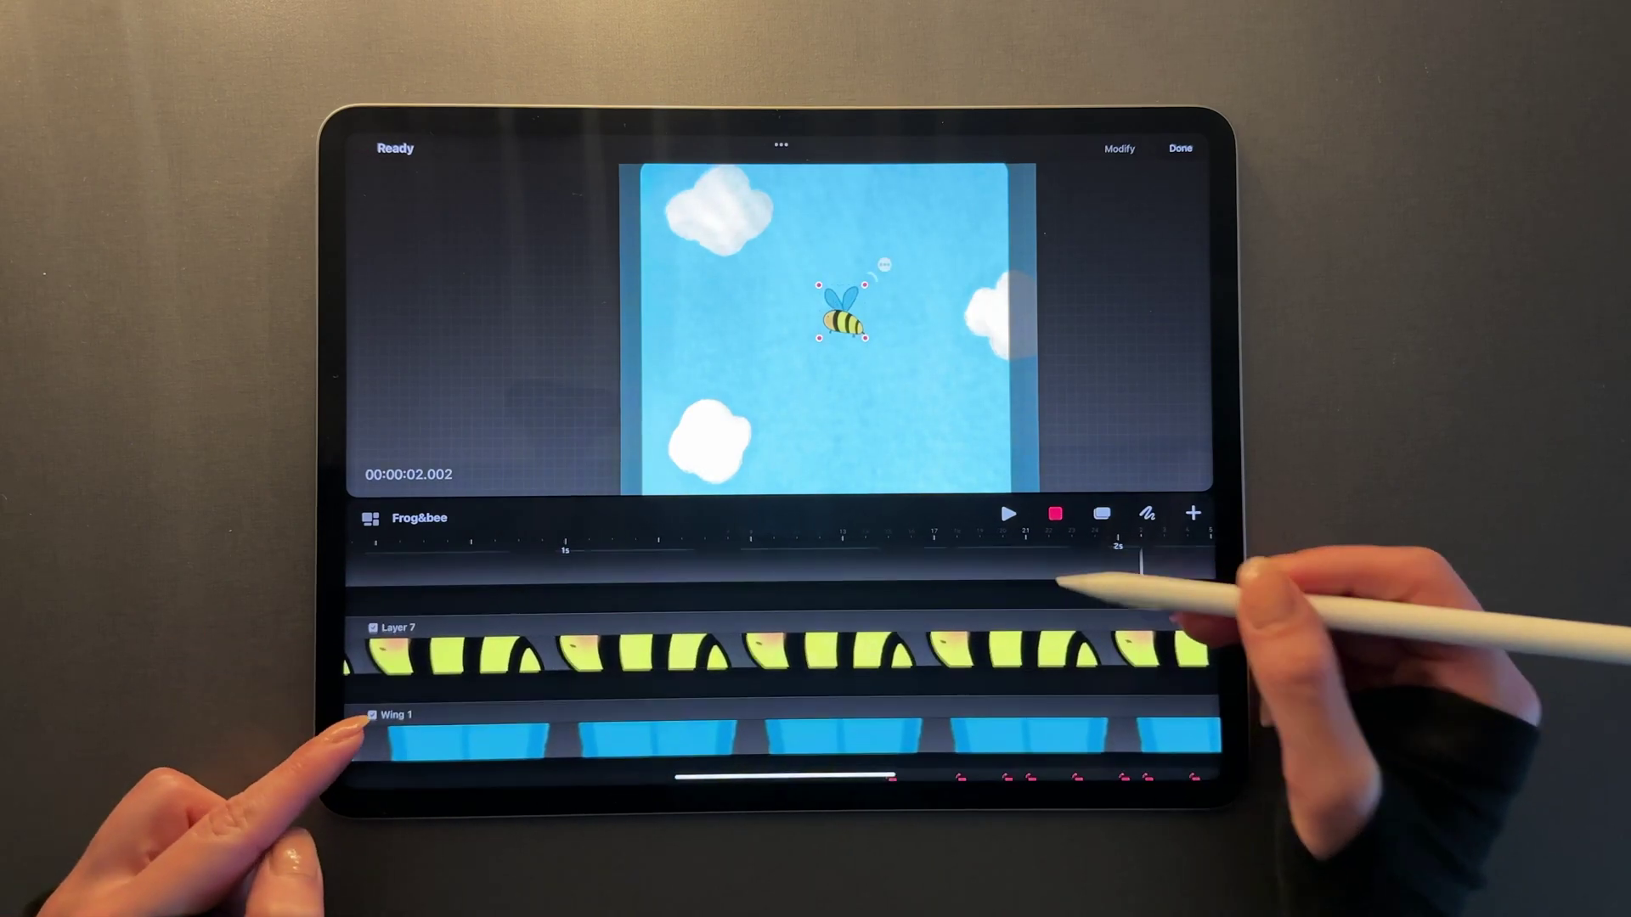
drag(1077, 666, 1067, 637)
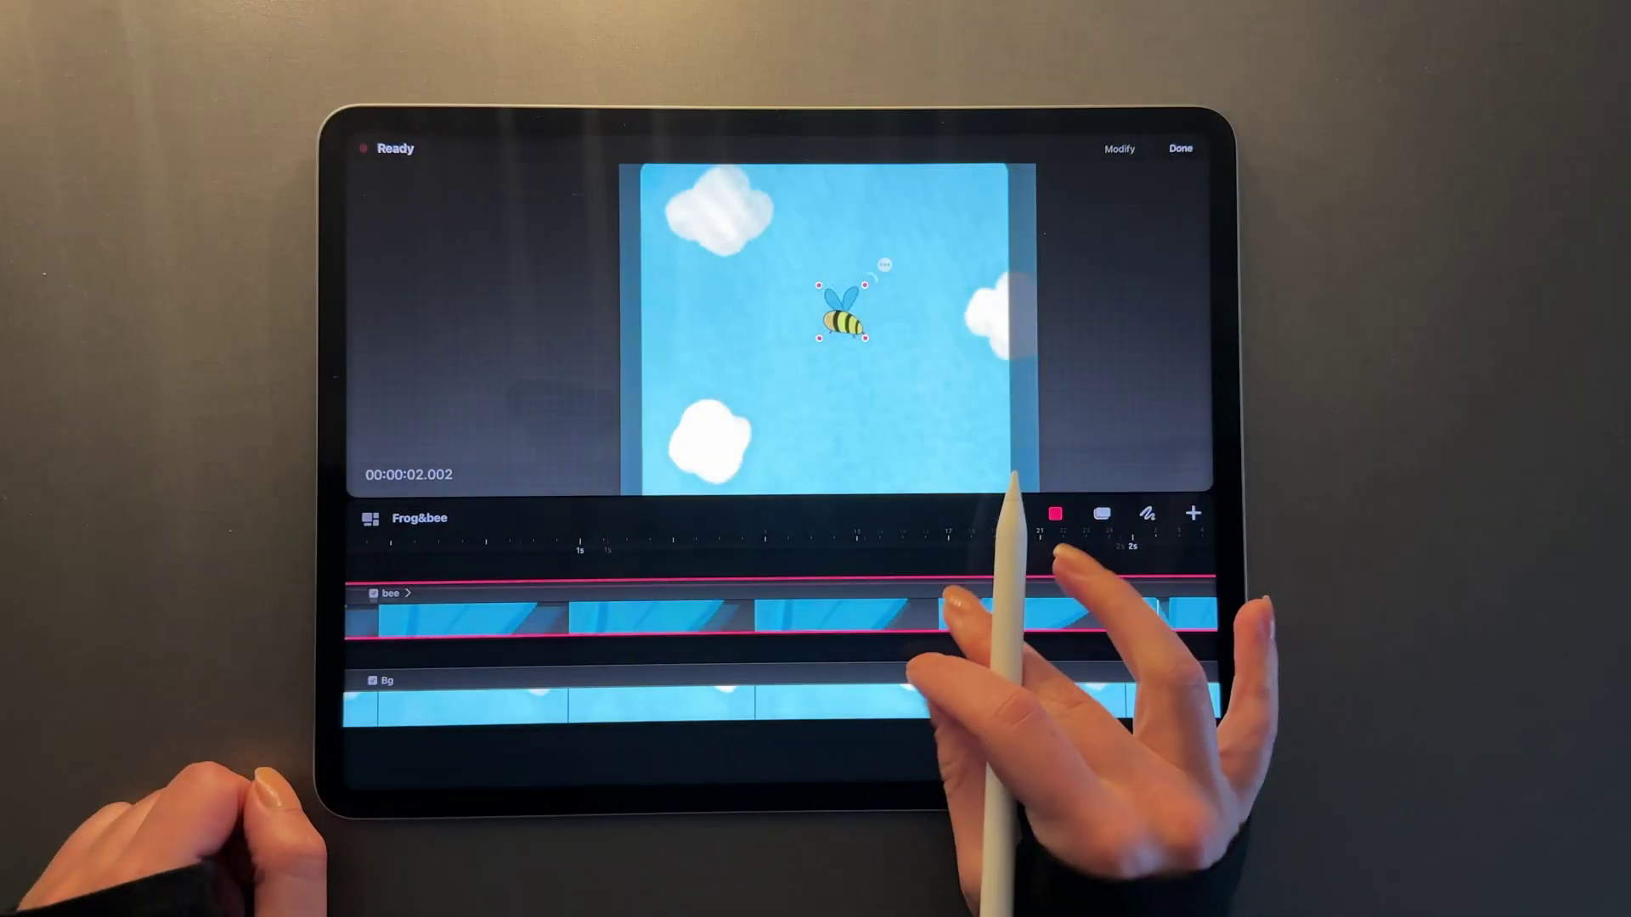
mouse_move(1055, 648)
mouse_down()
mouse_move(904, 647)
mouse_move(917, 647)
mouse_up()
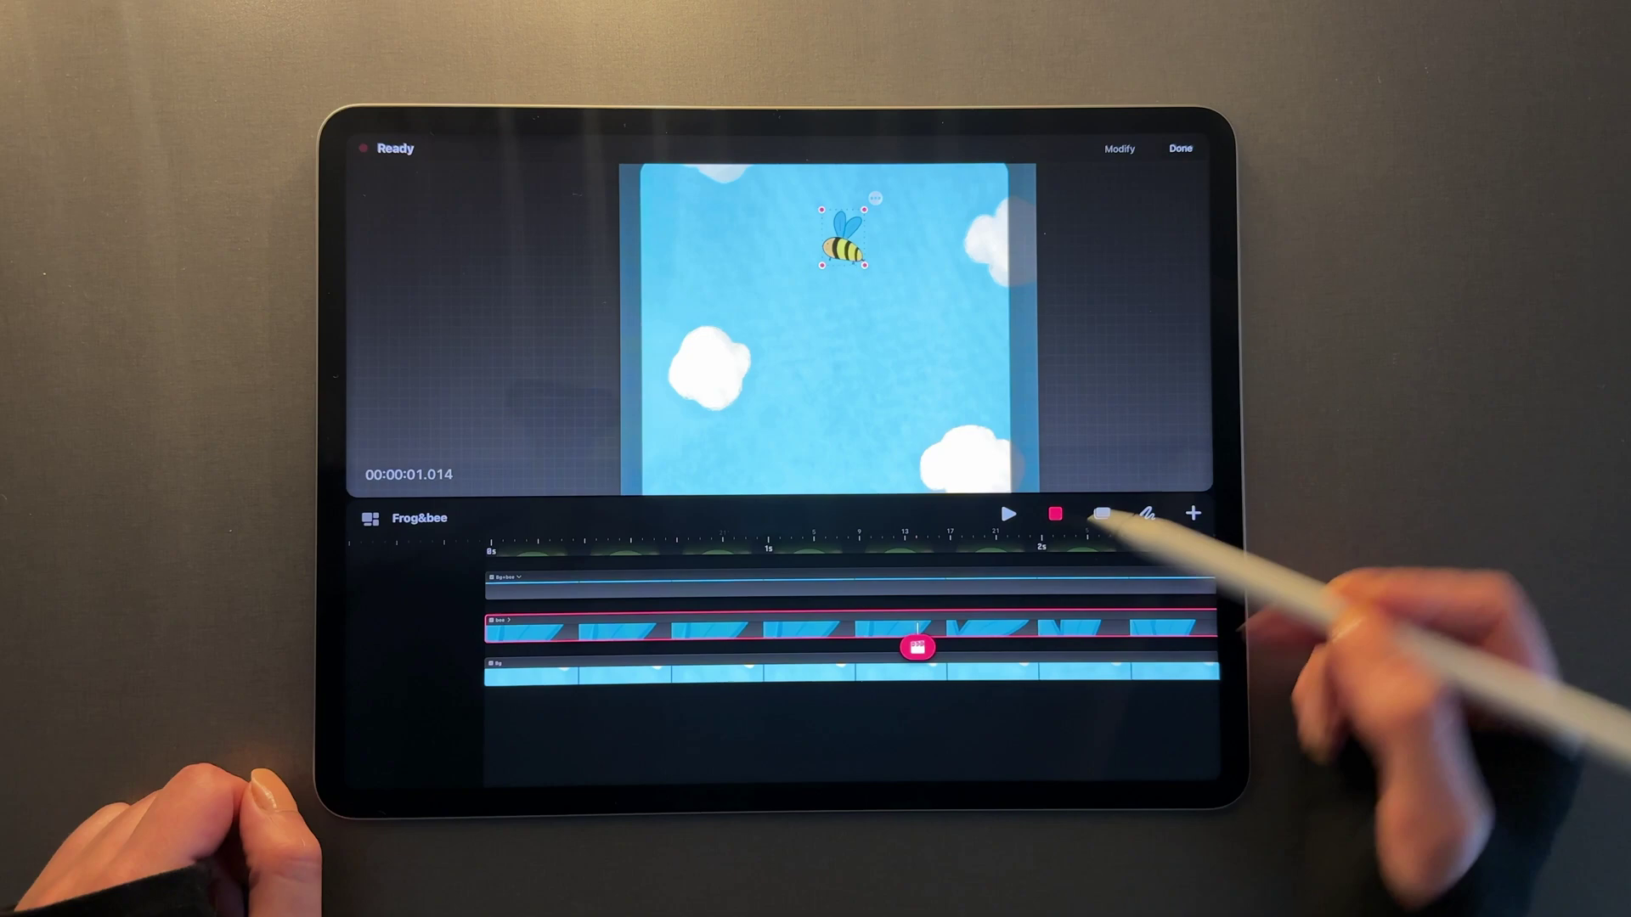
click(1009, 514)
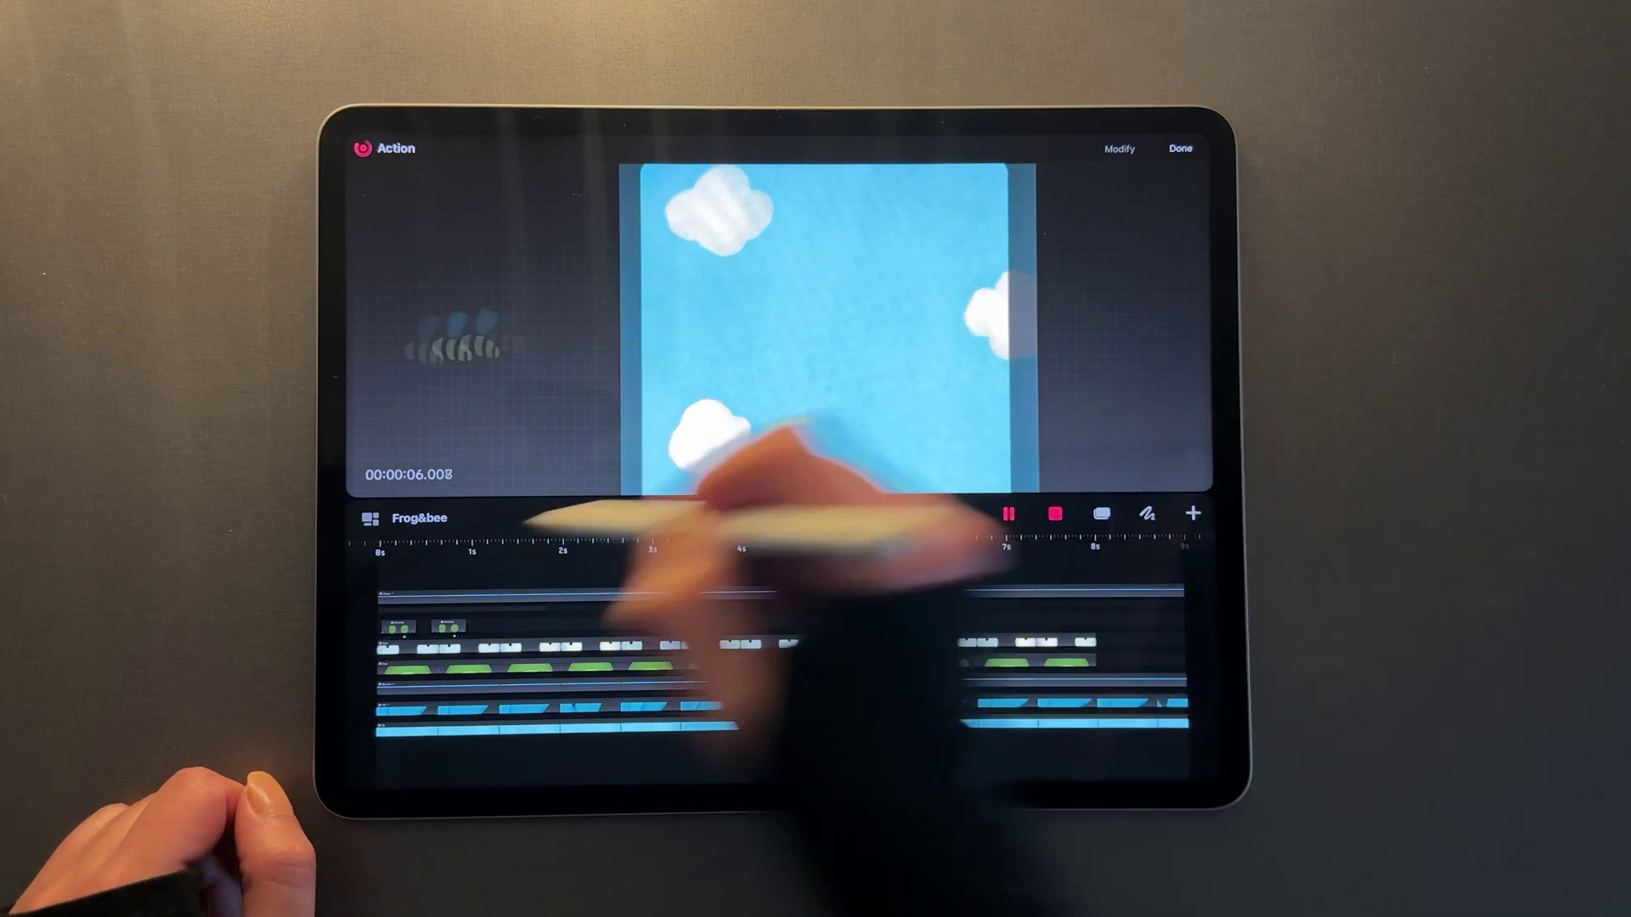
click(1055, 514)
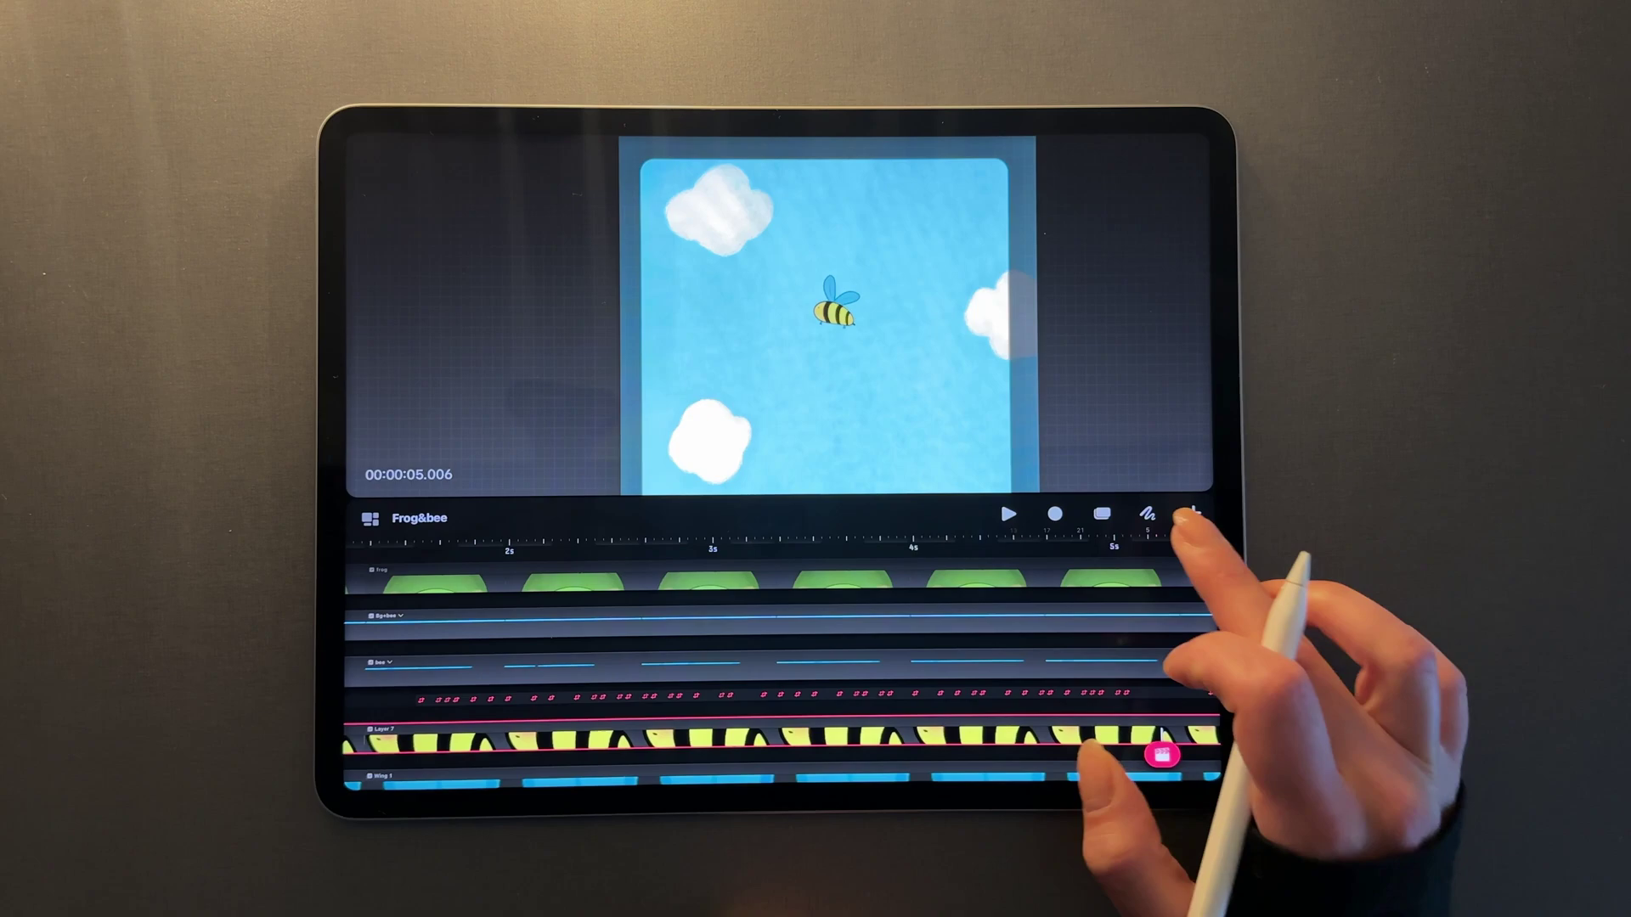
Add a new empty track and start drawing on it in white with Draw & Paint.
click(1192, 513)
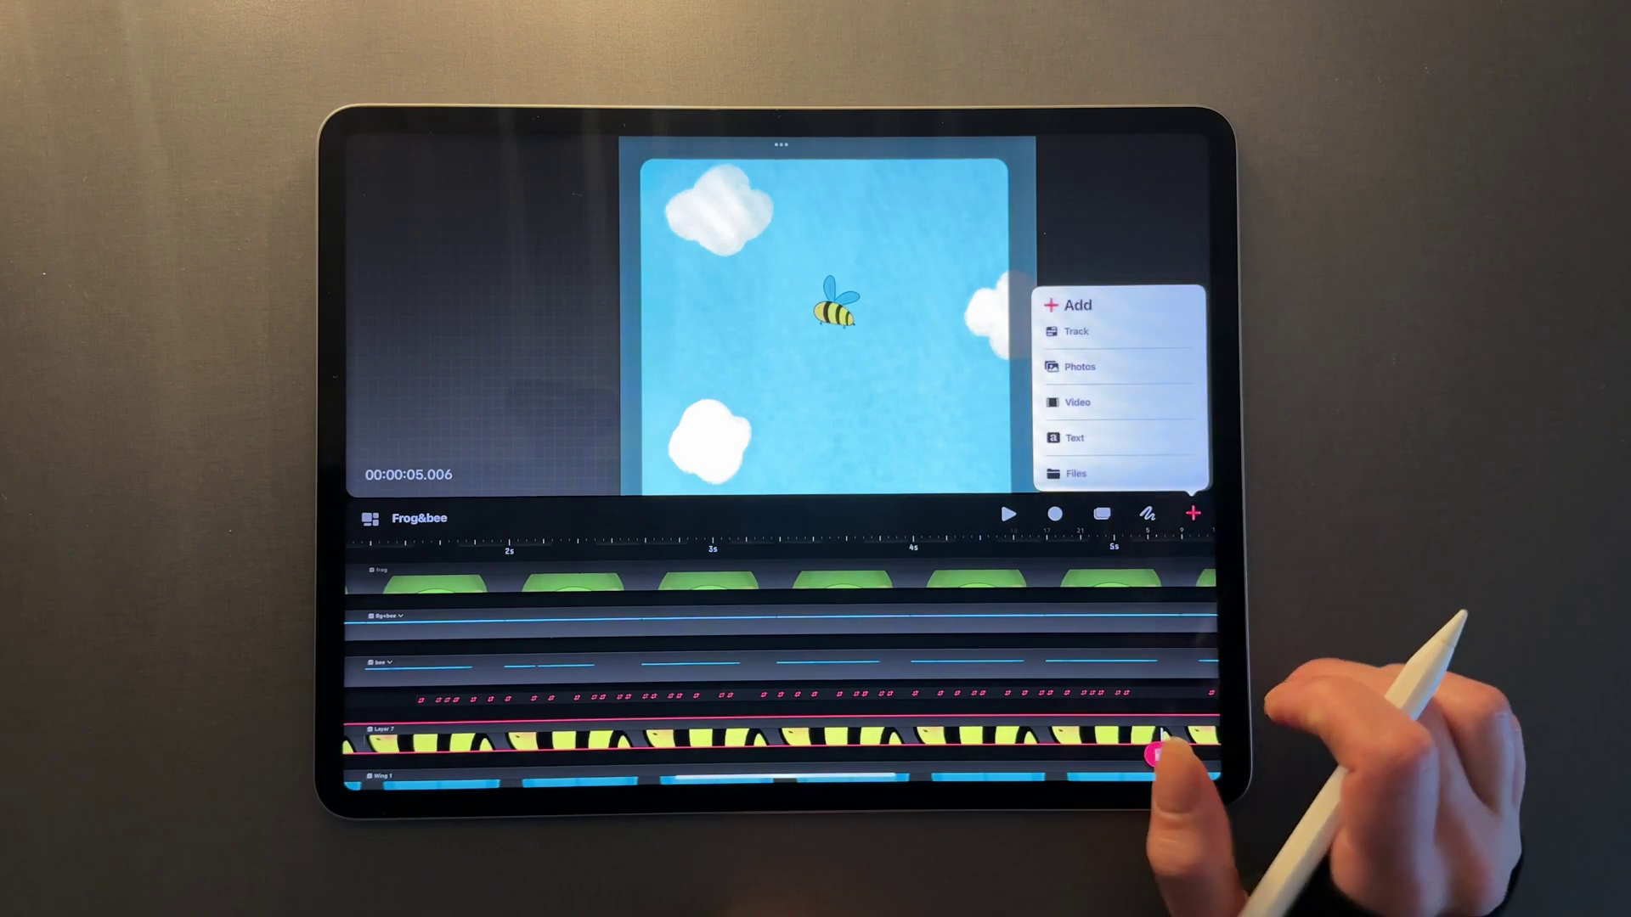
click(1121, 330)
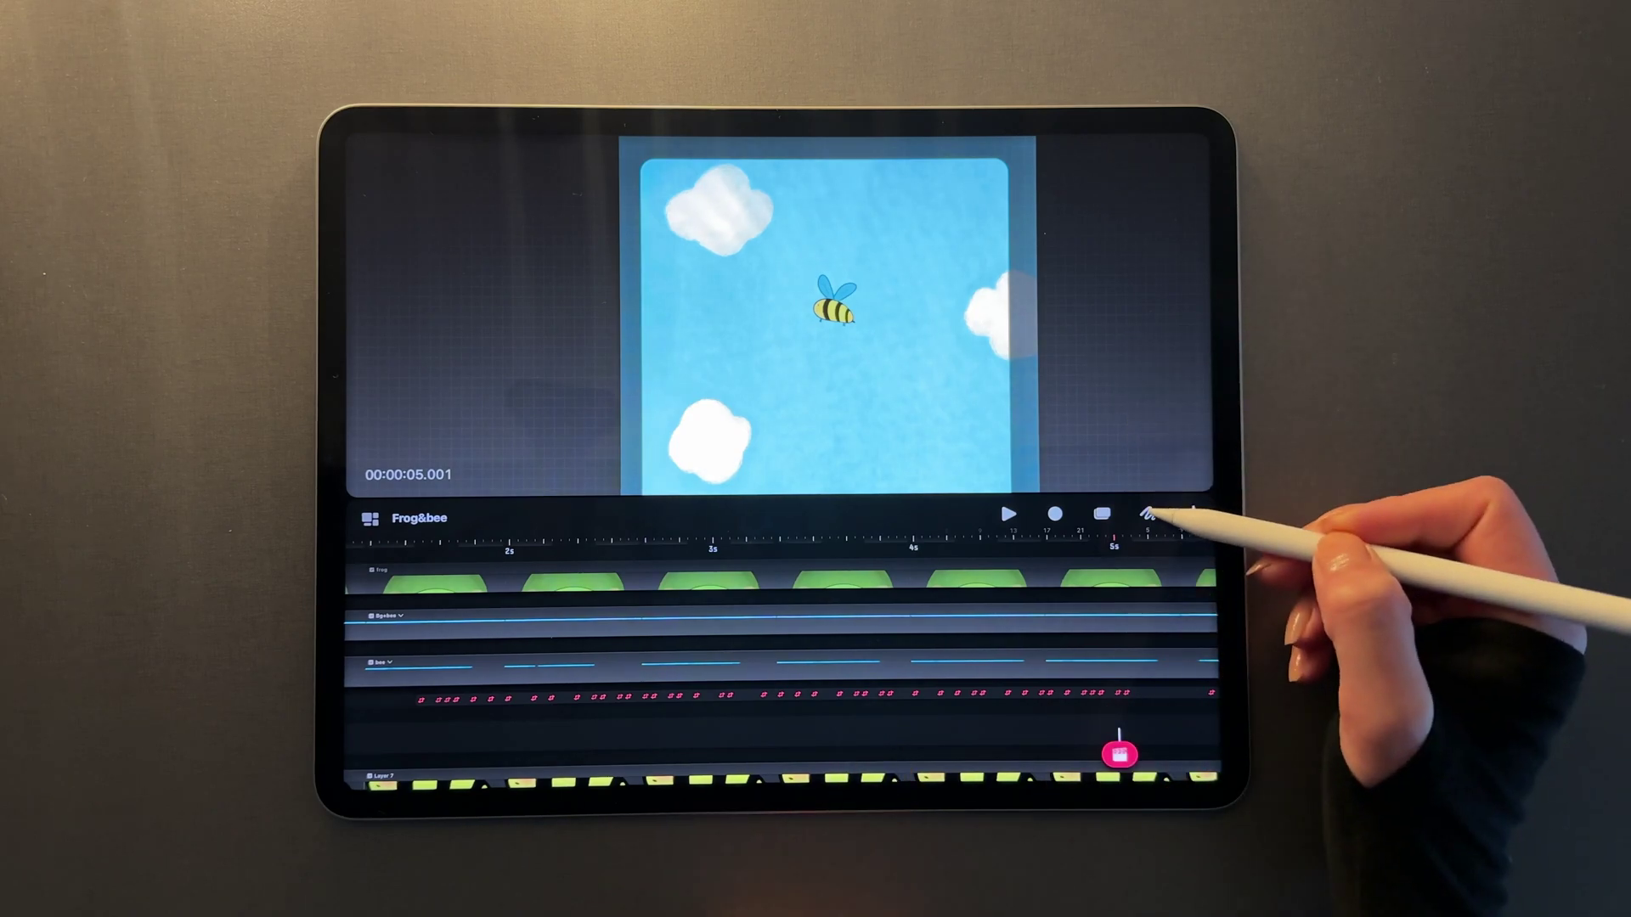
click(1149, 513)
click(1187, 171)
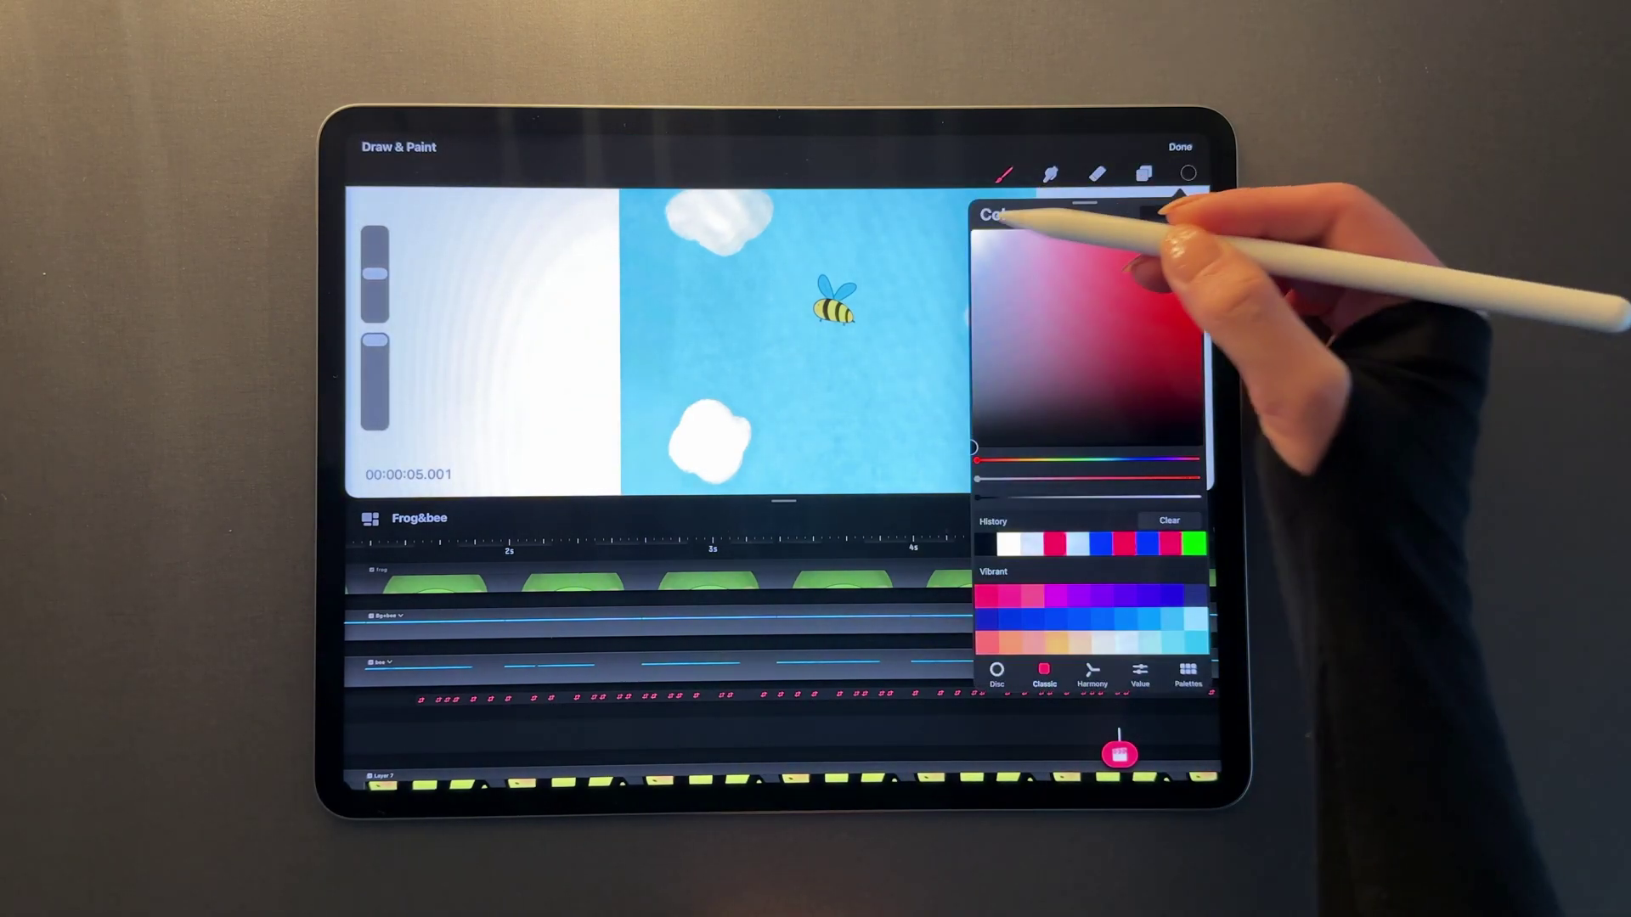
click(947, 364)
scroll(828, 331, up, 5)
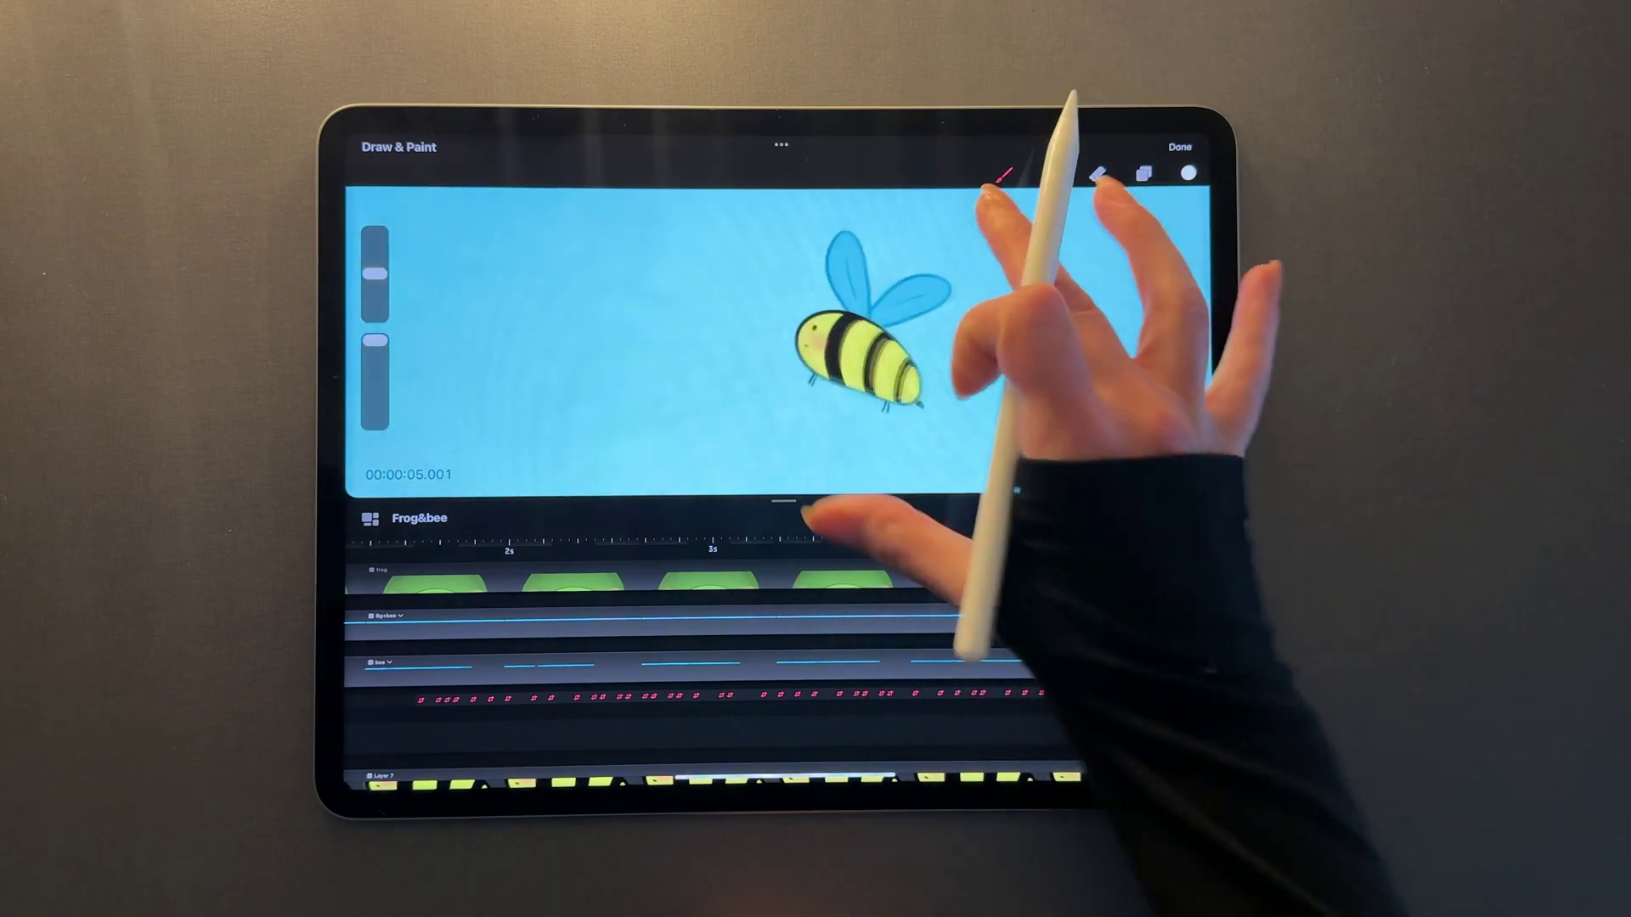
scroll(828, 331, up, 2)
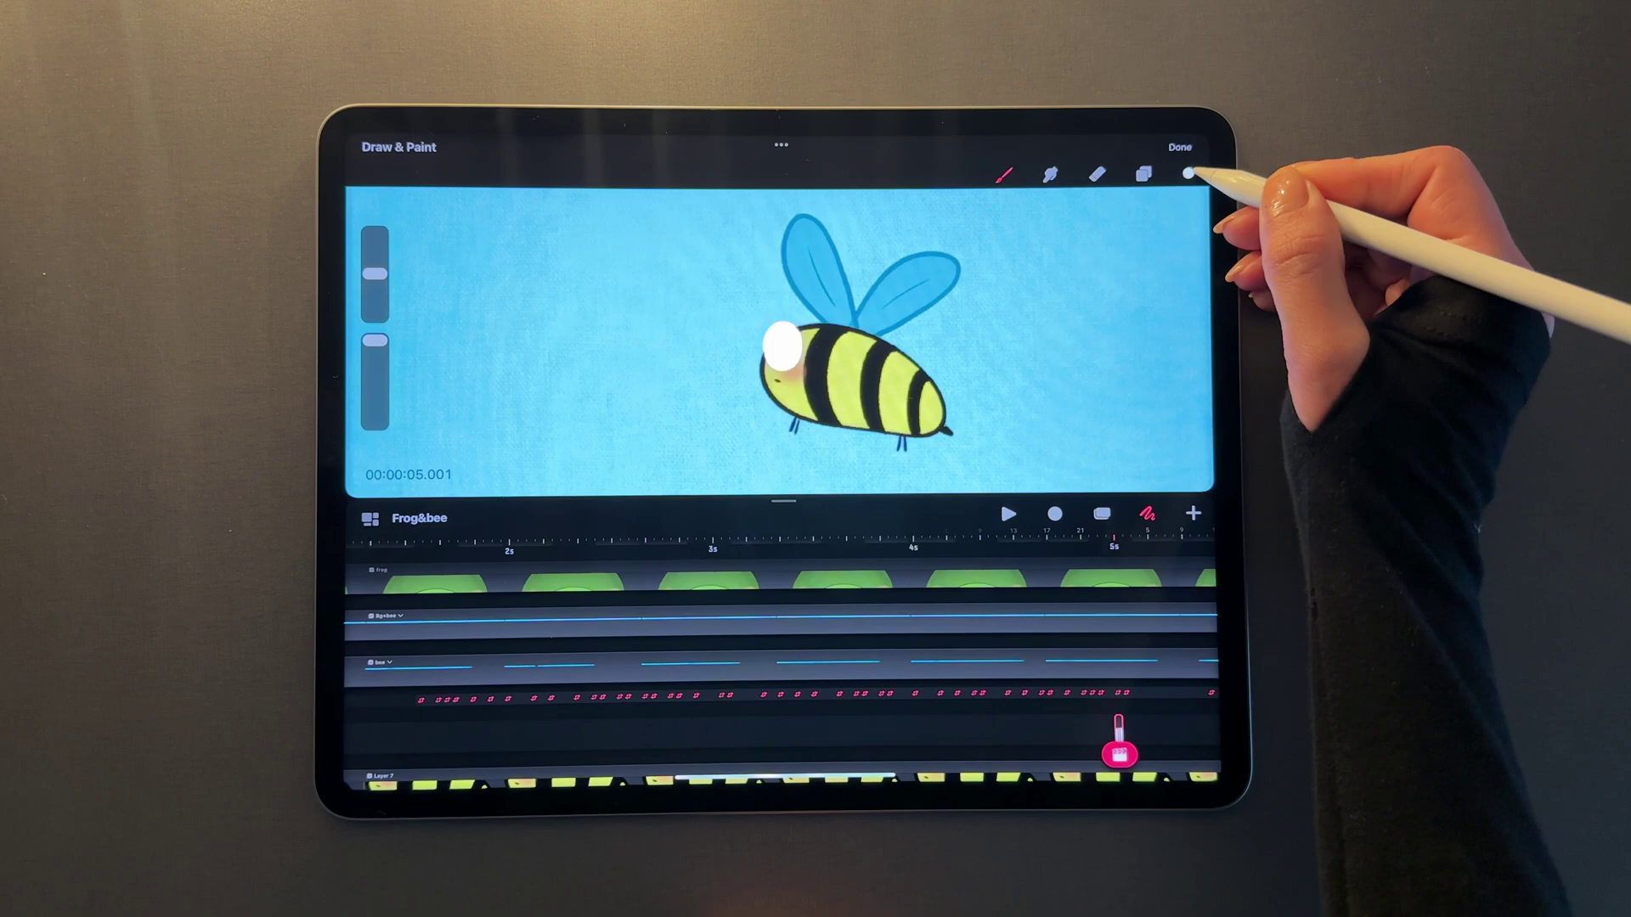
Undo a stray eye stroke, fill the eye track across the whole duration, and play it back.
click(841, 319)
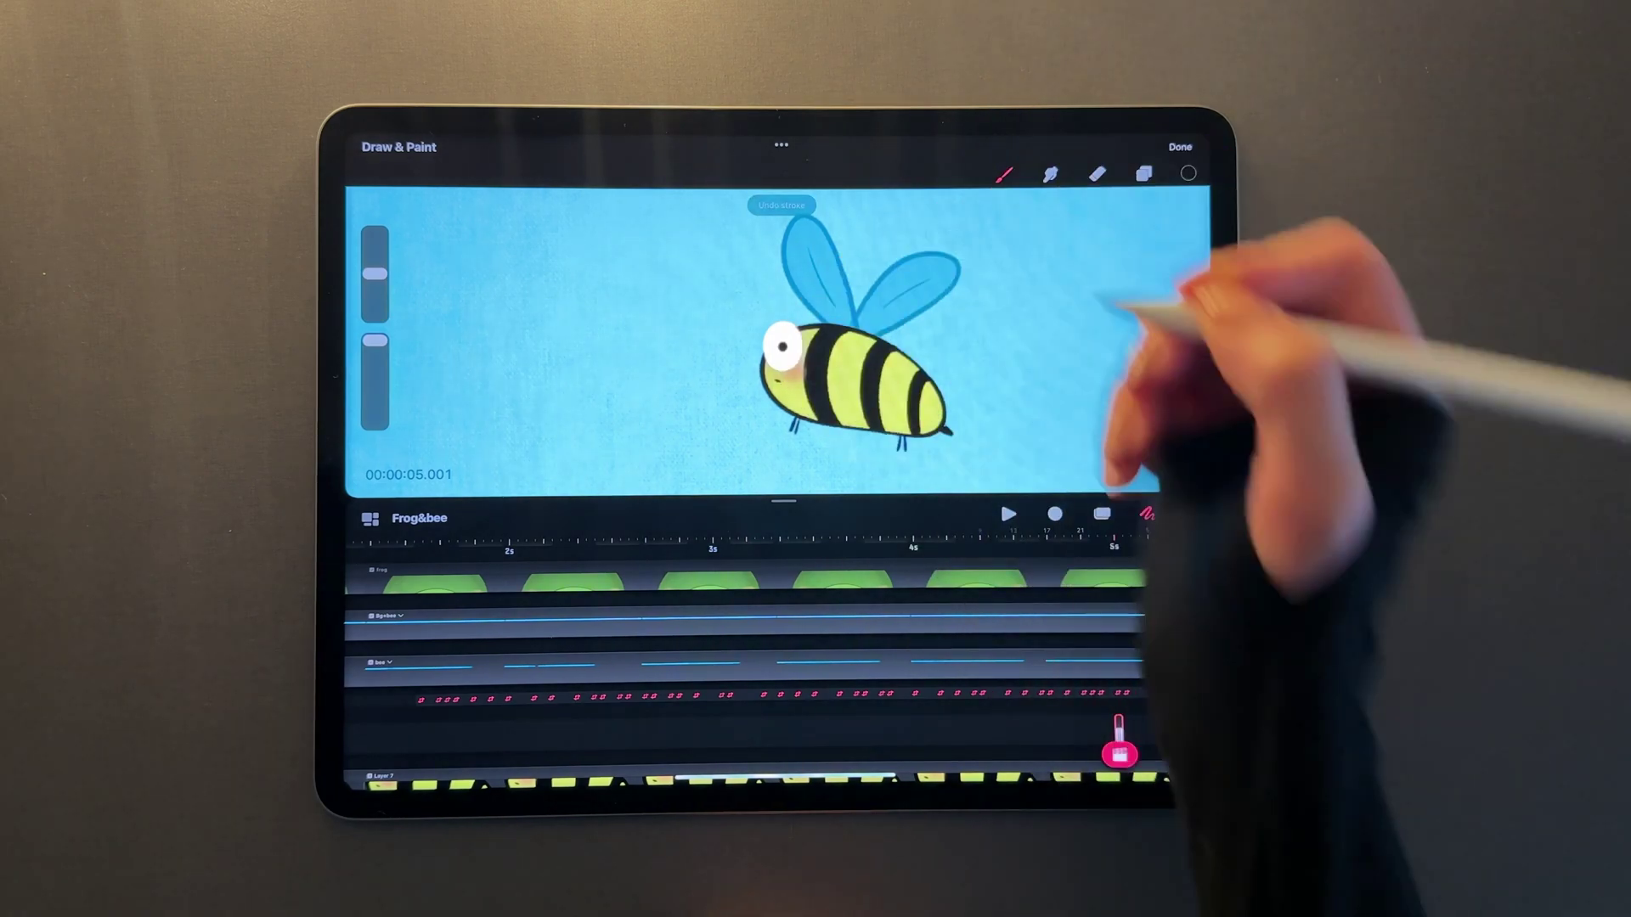
scroll(879, 663, down, 2)
click(860, 630)
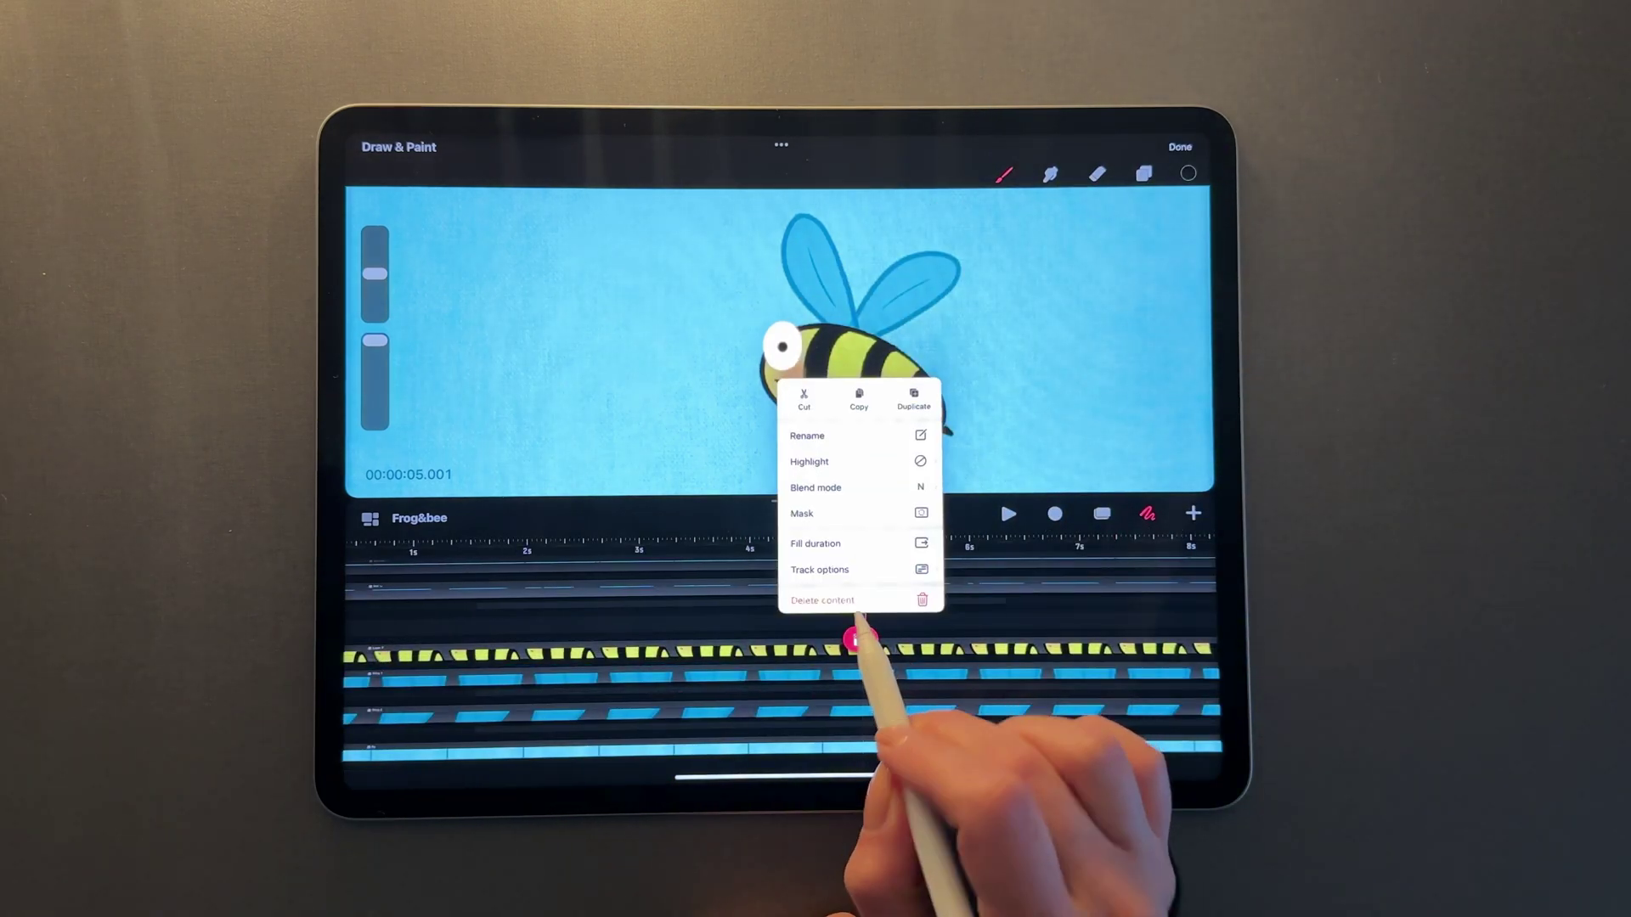
click(860, 545)
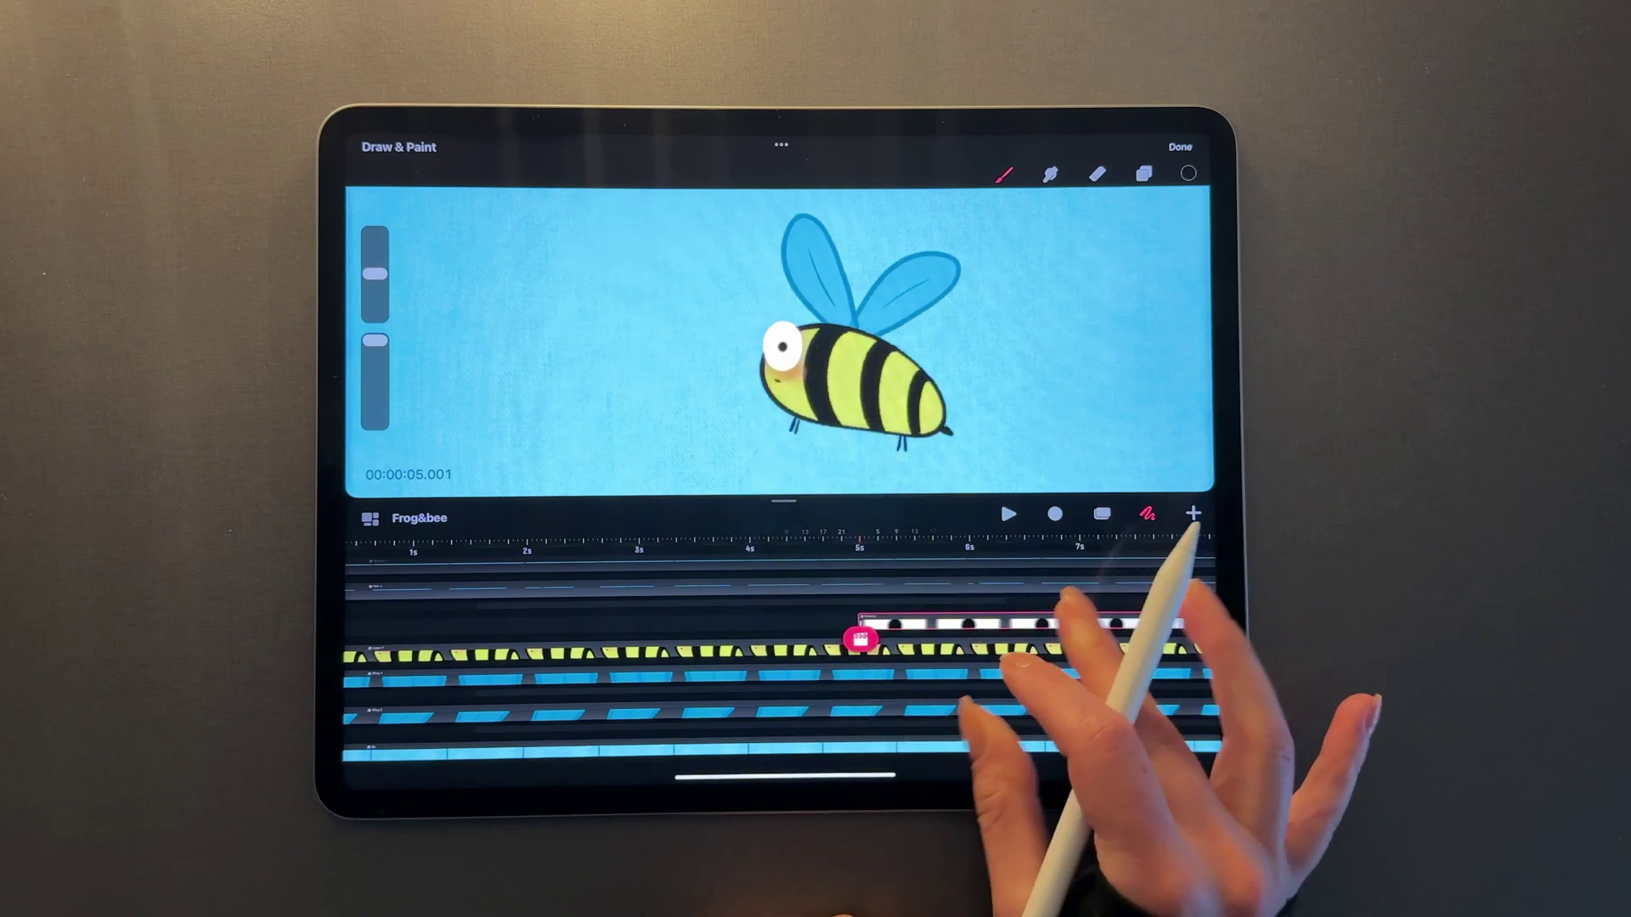
scroll(1044, 662, down, 3)
scroll(879, 332, down, 3)
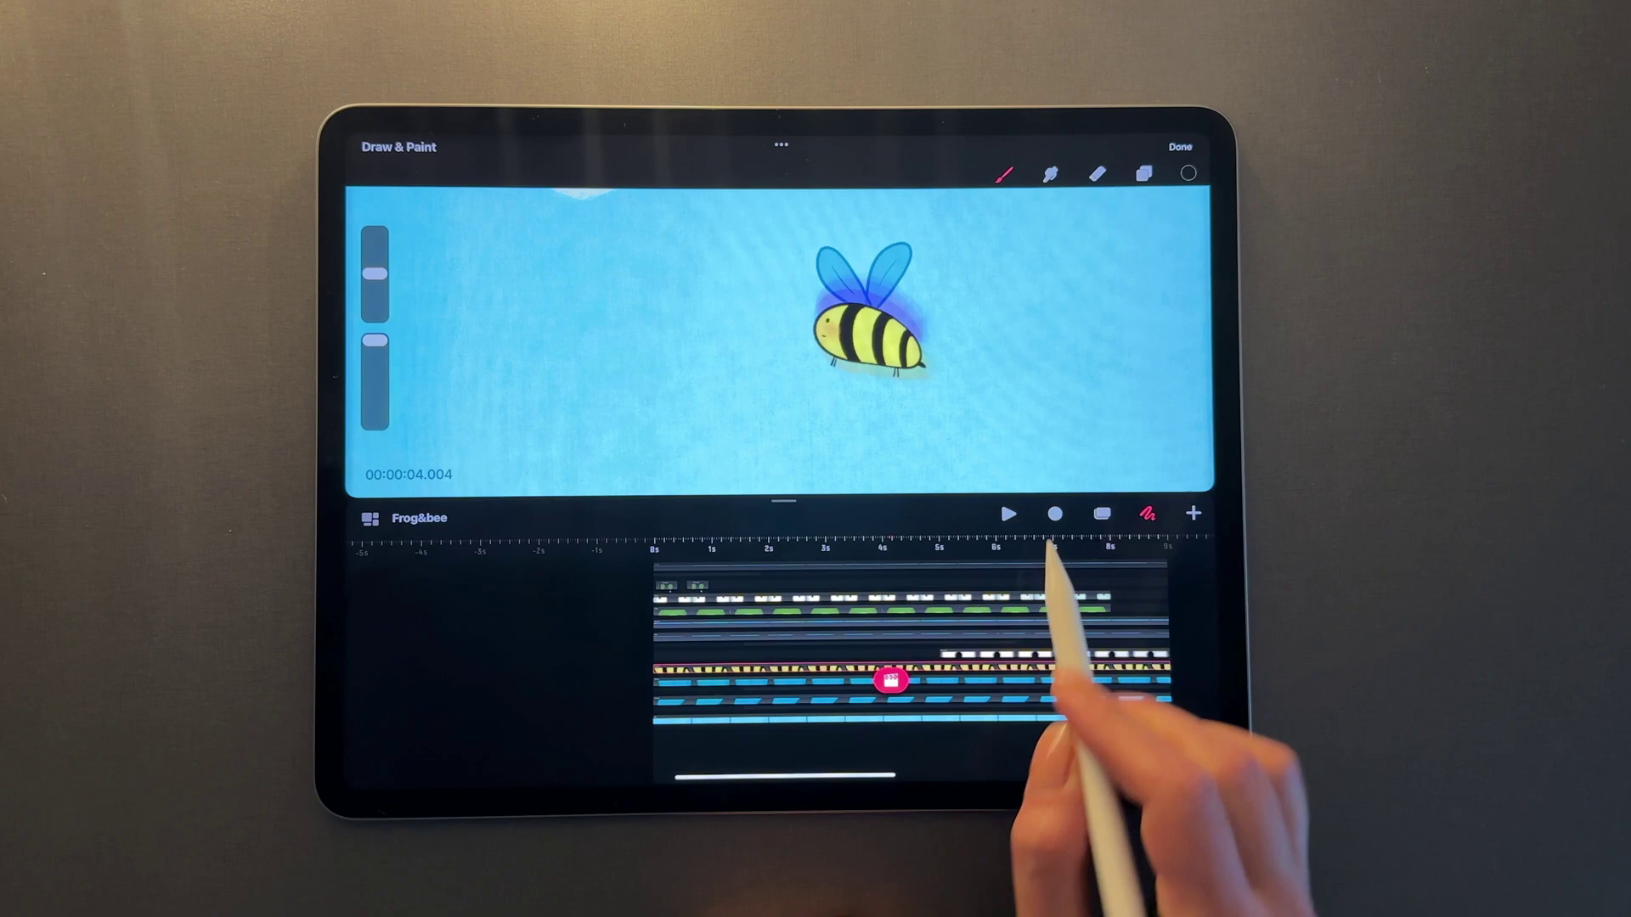
click(1009, 513)
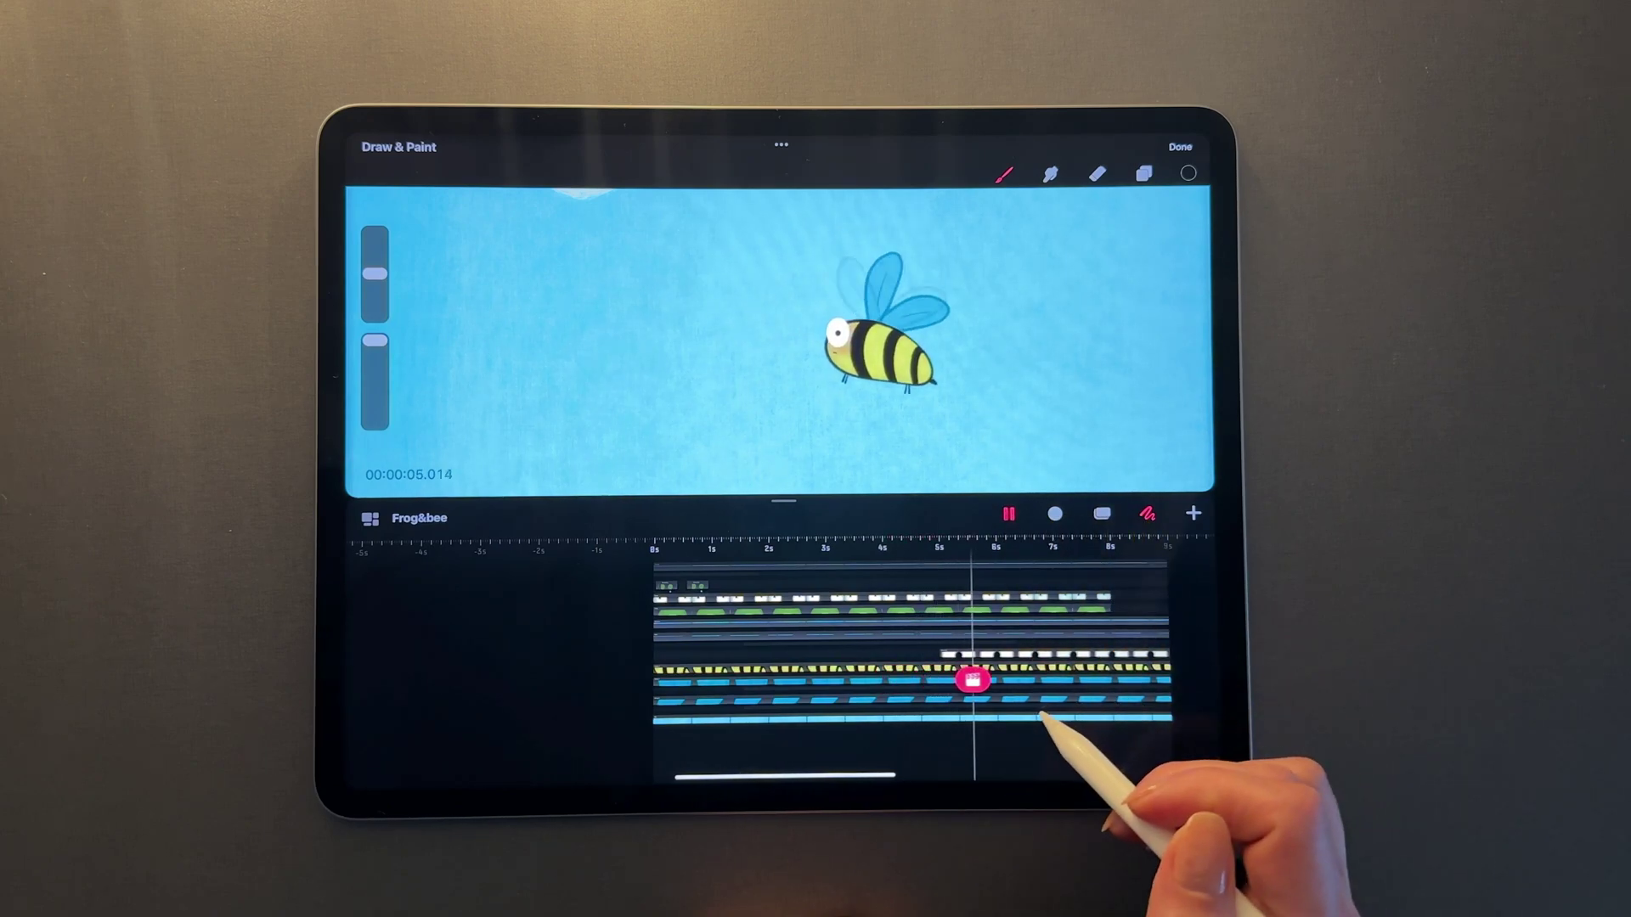
scroll(777, 338, up, 5)
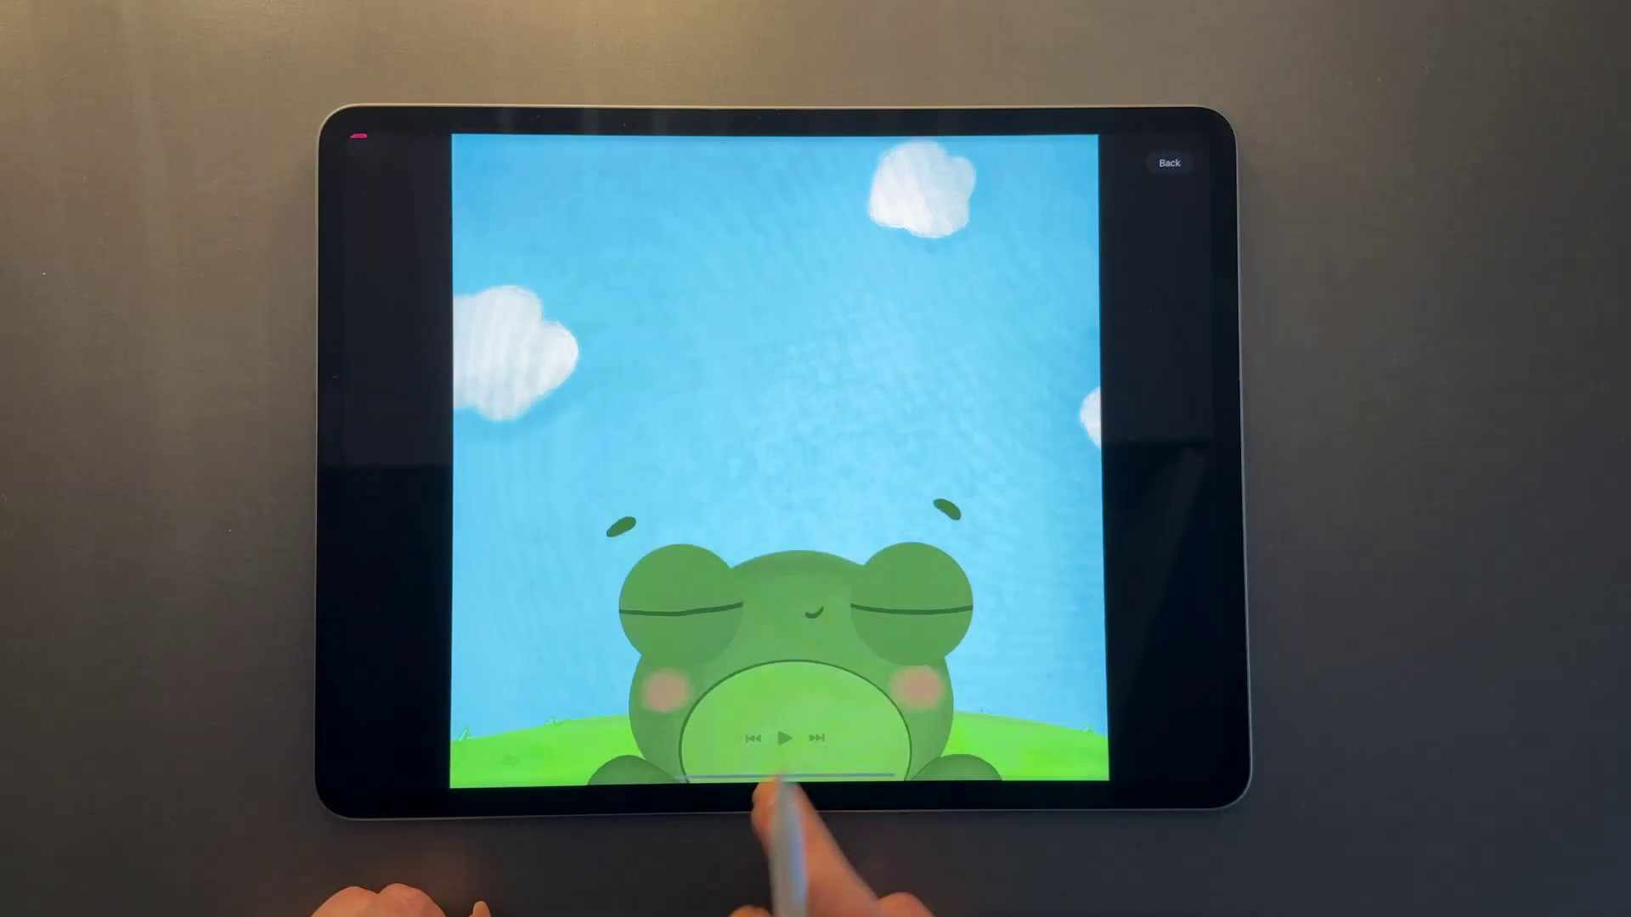